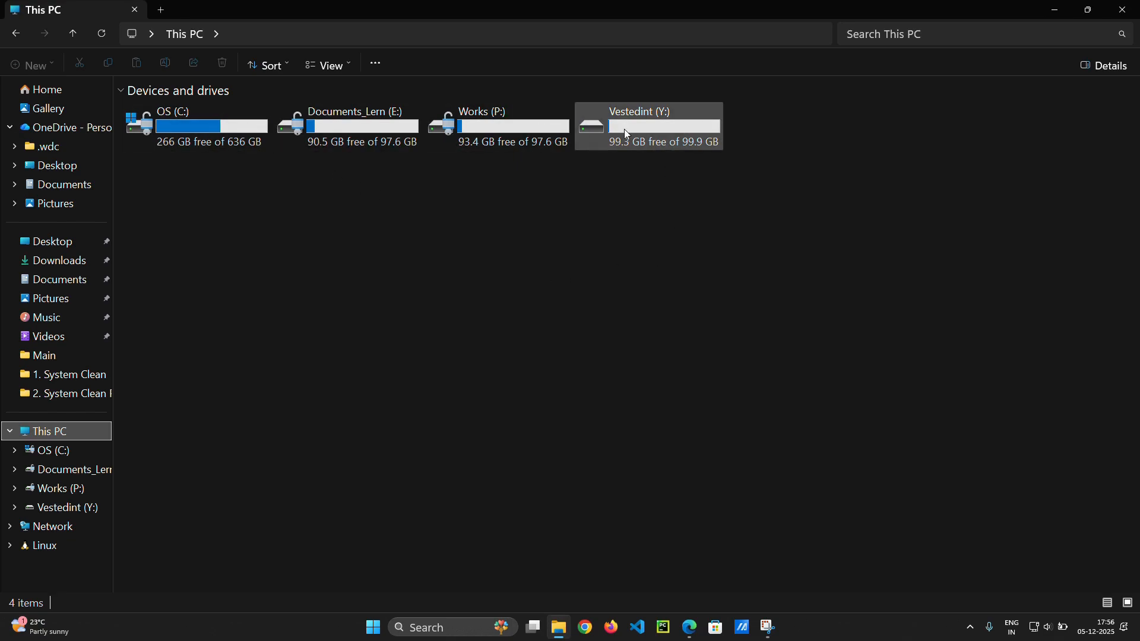
# Step: Minimize File Explorer, open Disk Management by running diskmgmt.msc, and close it again
pyautogui.click(1054, 10)
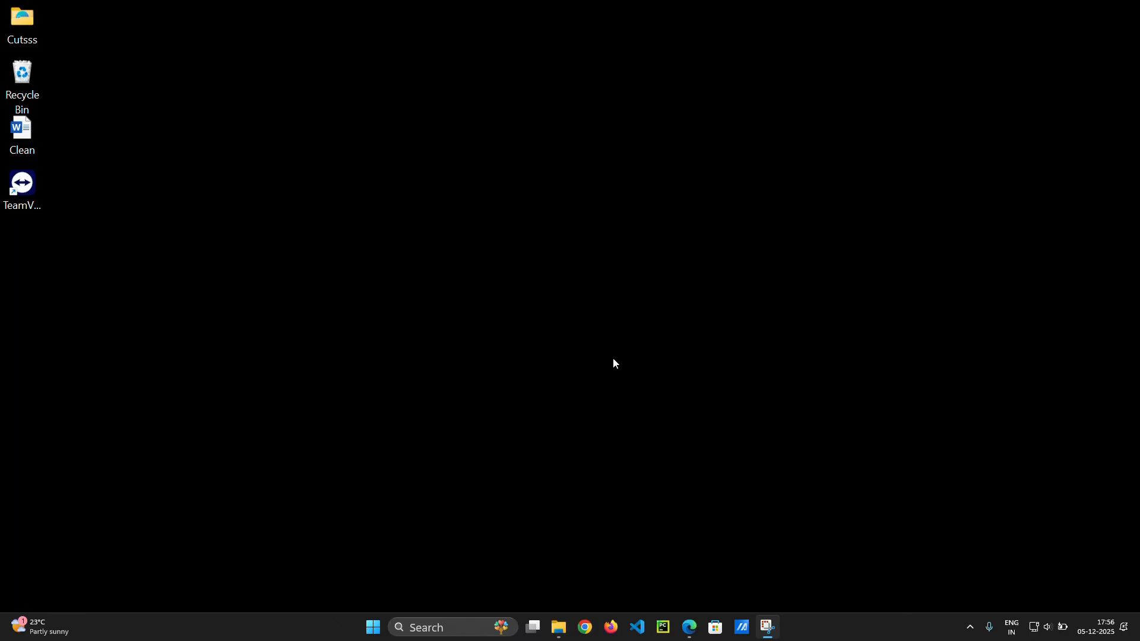
pyautogui.press('super+r')
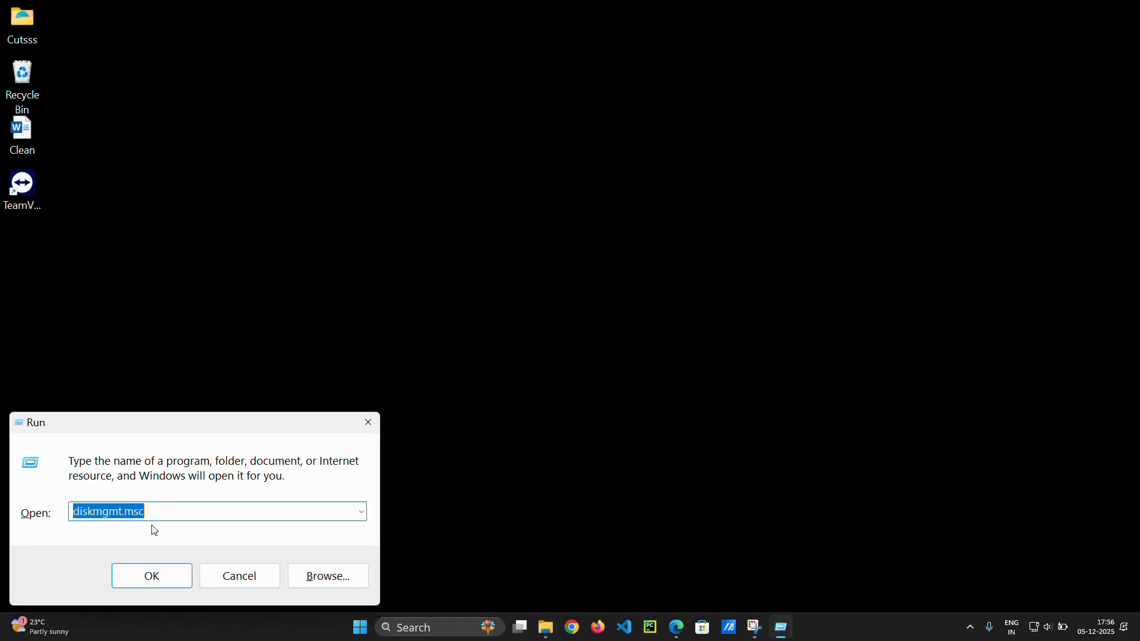
pyautogui.write('dis')
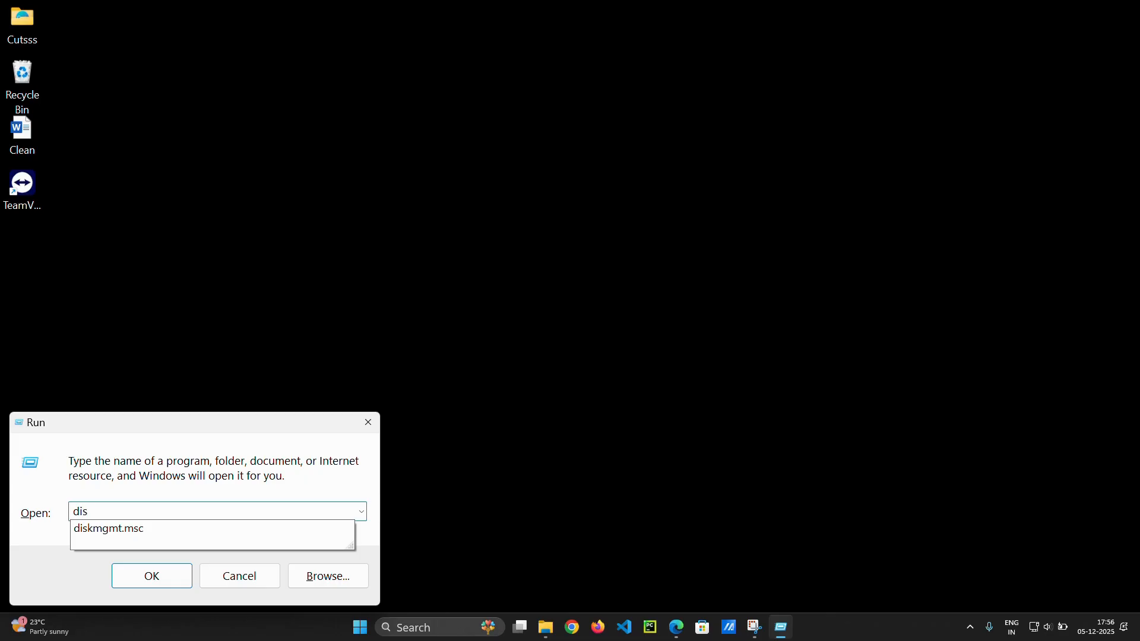
pyautogui.press('Down')
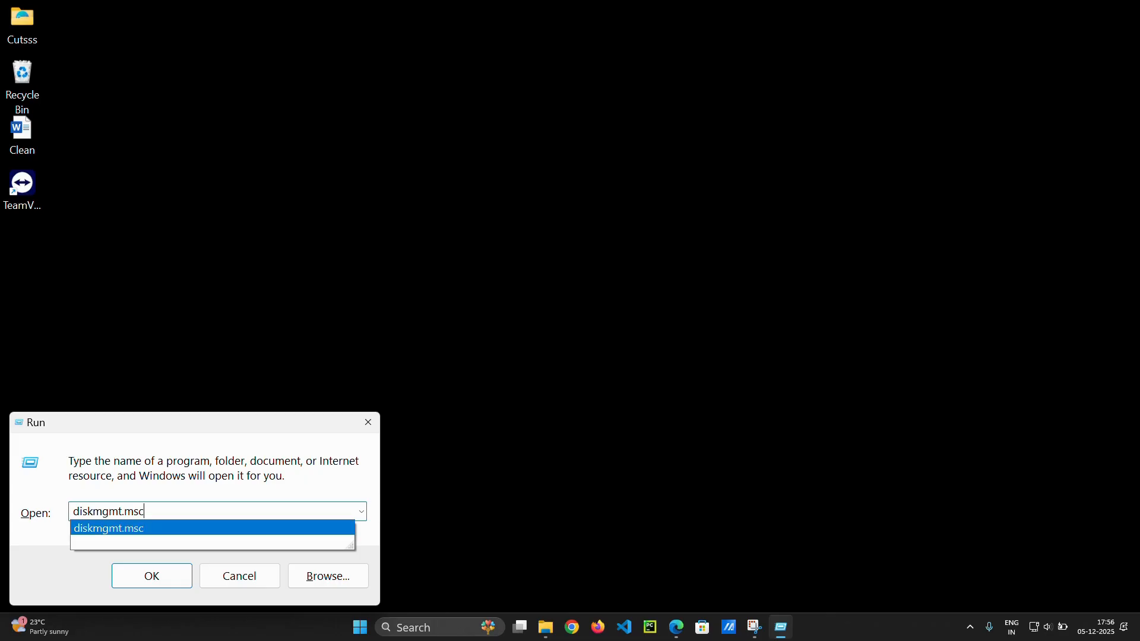
pyautogui.press('Return')
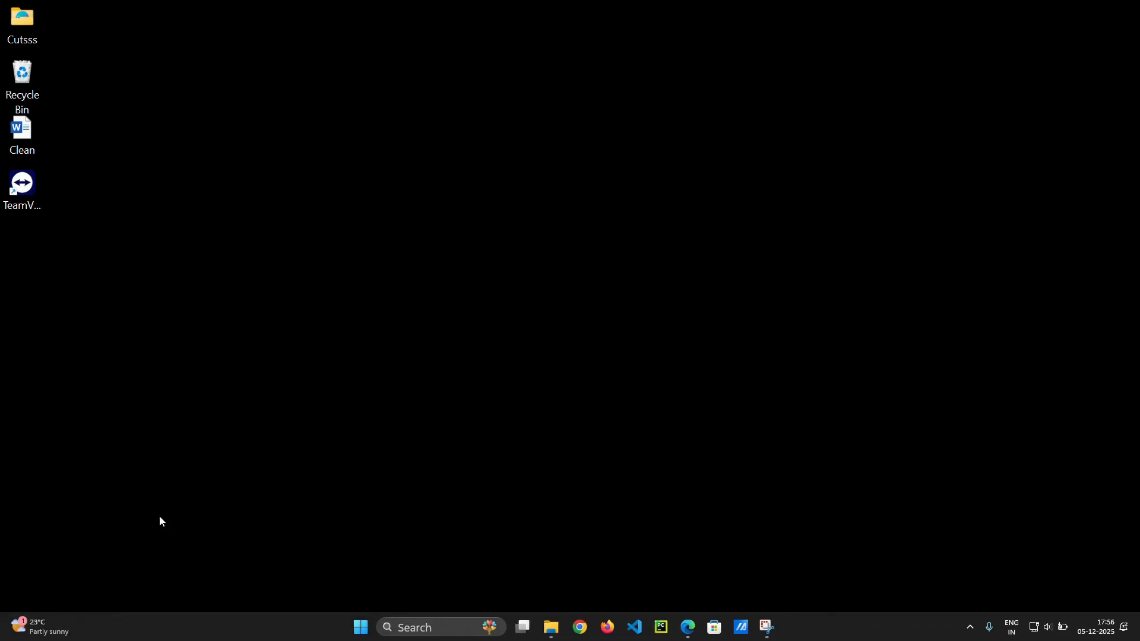
pyautogui.moveTo(322, 70); pyautogui.dragTo(570, 3)
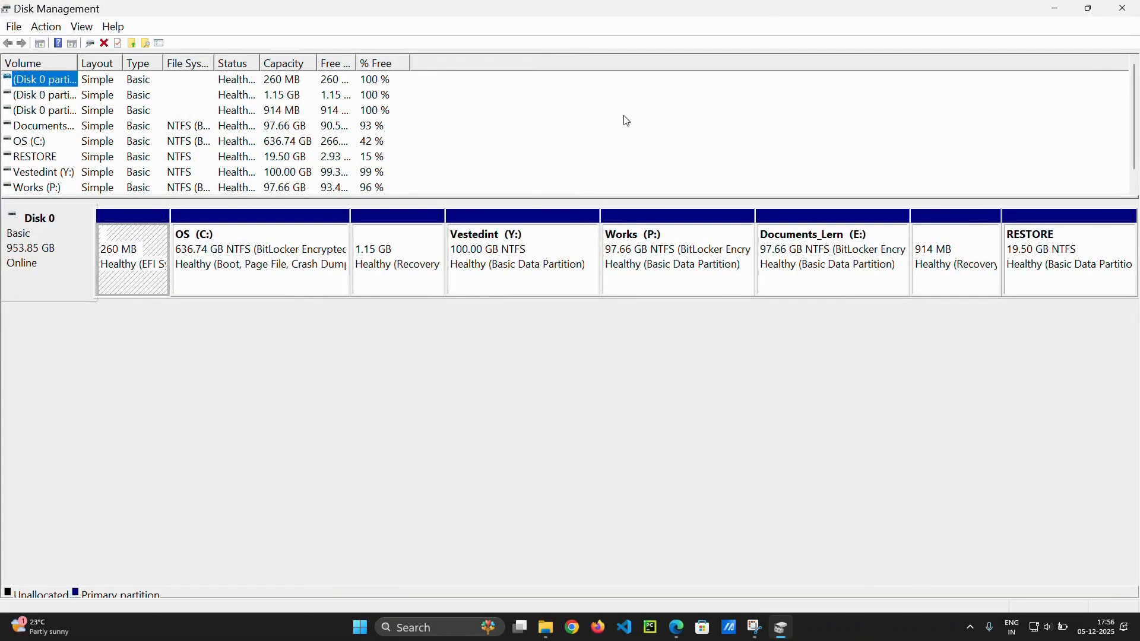
pyautogui.click(1123, 8)
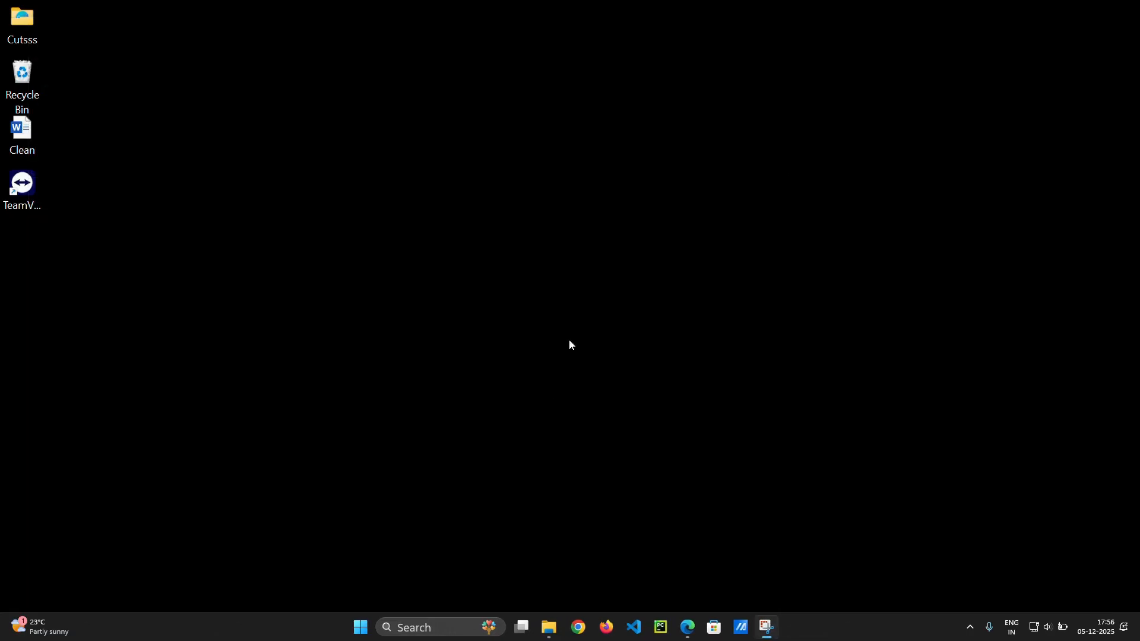
# Step: Search Windows for "disk mana", open Create and format hard disk partitions, and maximize the Disk Management window
pyautogui.click(461, 635)
pyautogui.write('di')
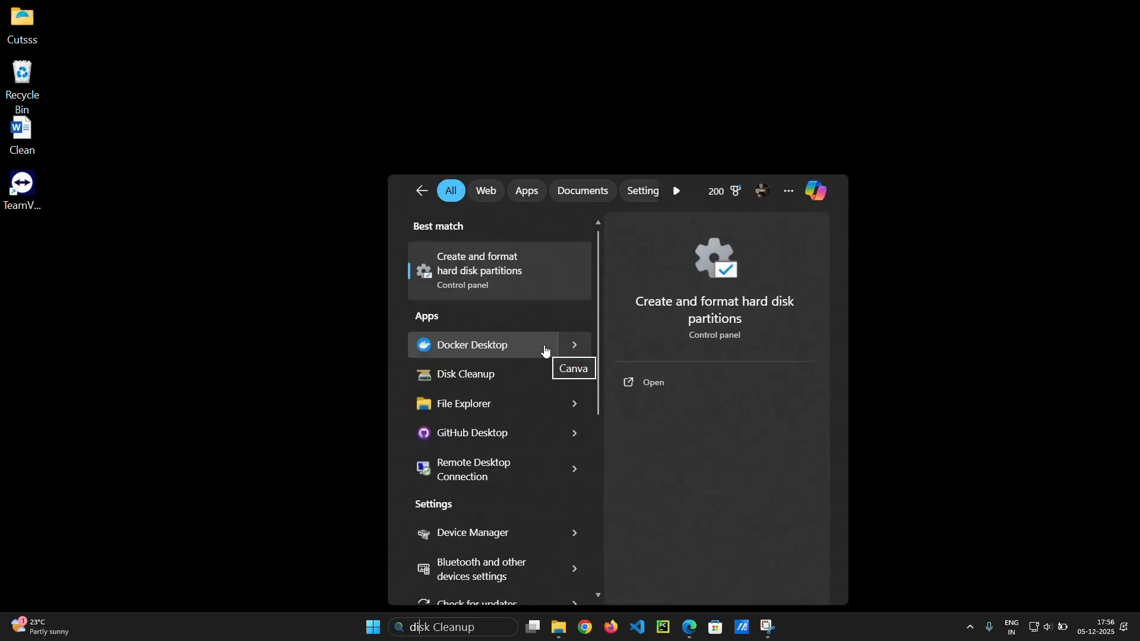
pyautogui.write('sk mana')
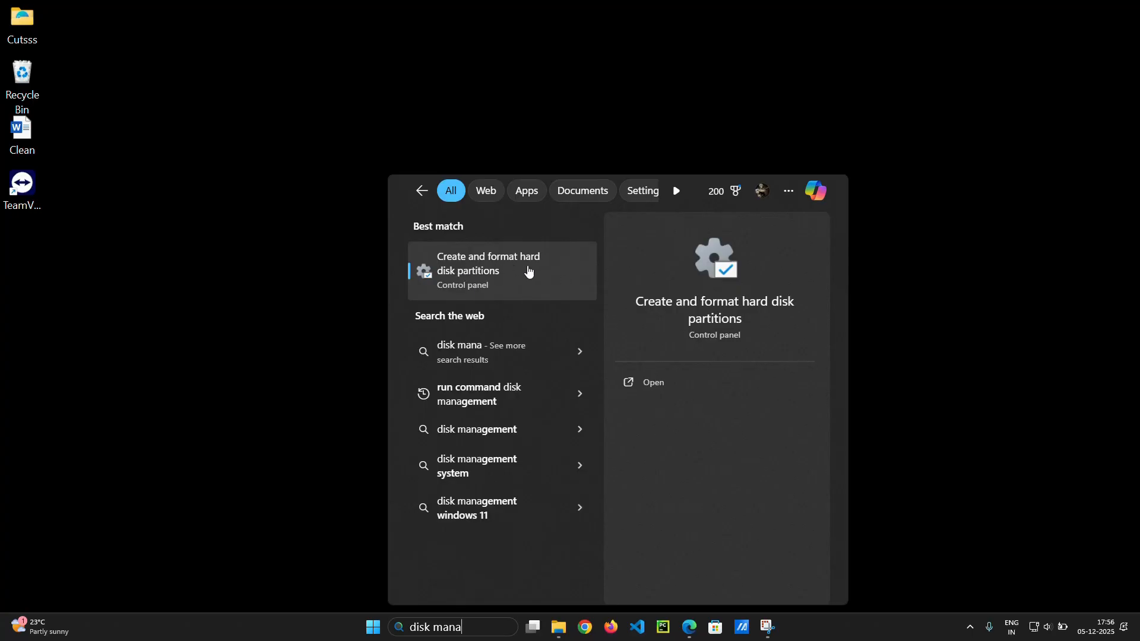
pyautogui.click(529, 269)
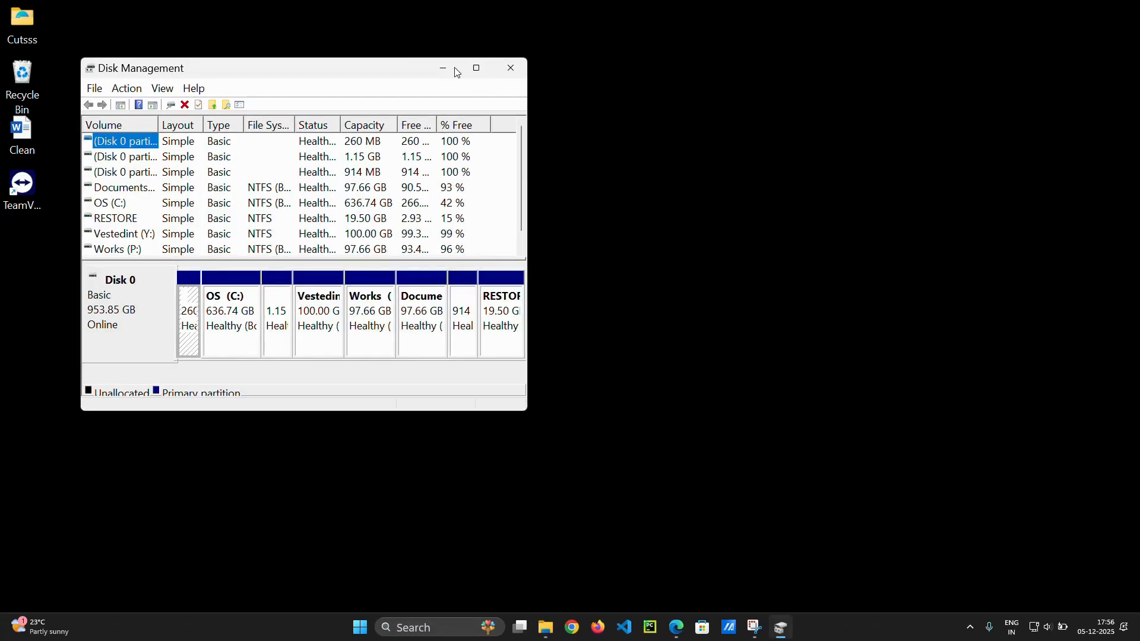
pyautogui.click(477, 67)
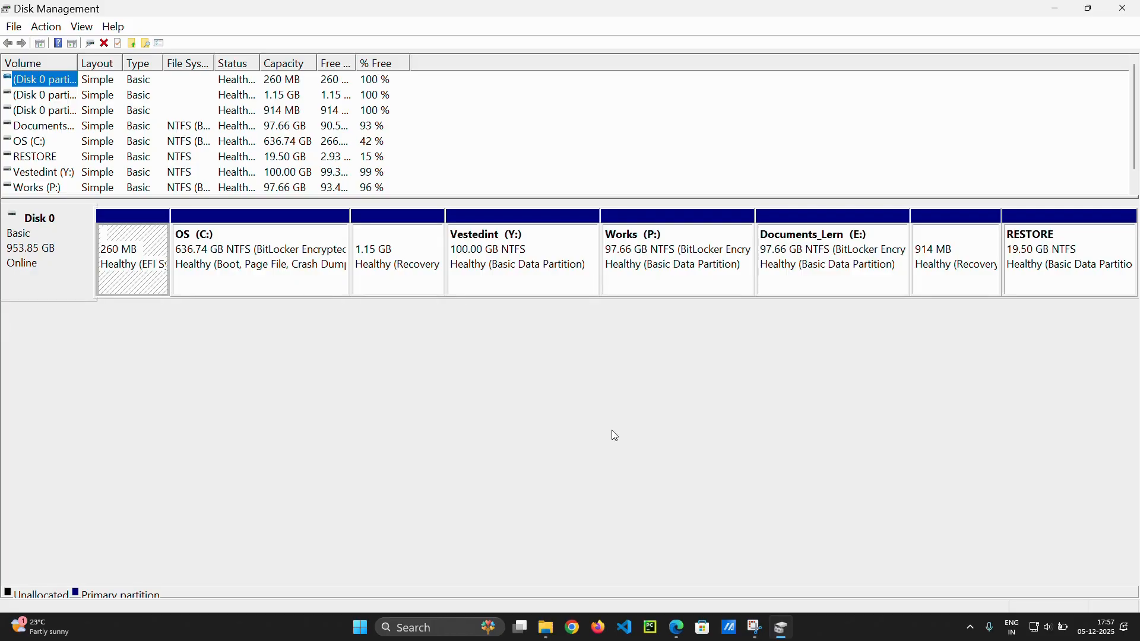
# Step: Start shrinking the Vestedint (Y:) volume and select the amount of space to shrink for editing
pyautogui.click(543, 275)
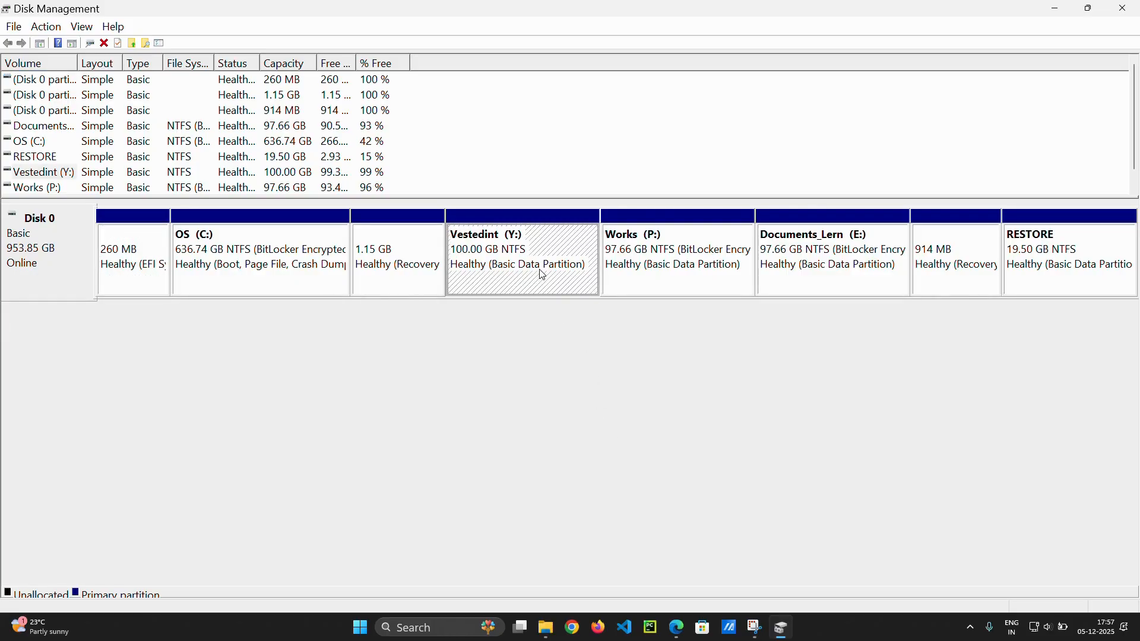
pyautogui.rightClick(544, 275)
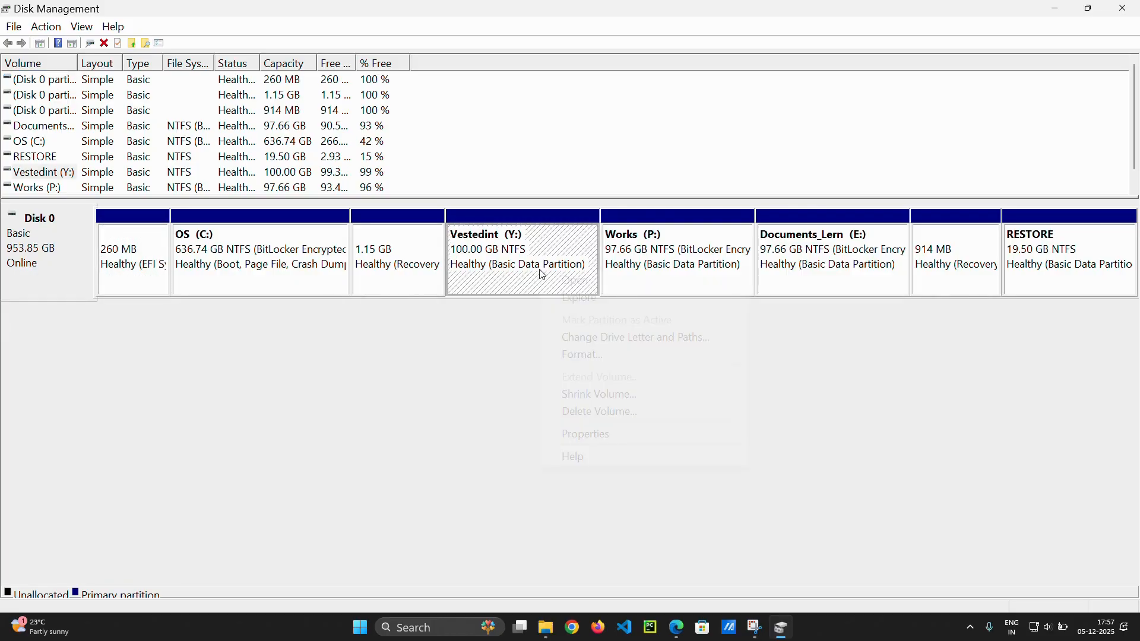
pyautogui.click(576, 393)
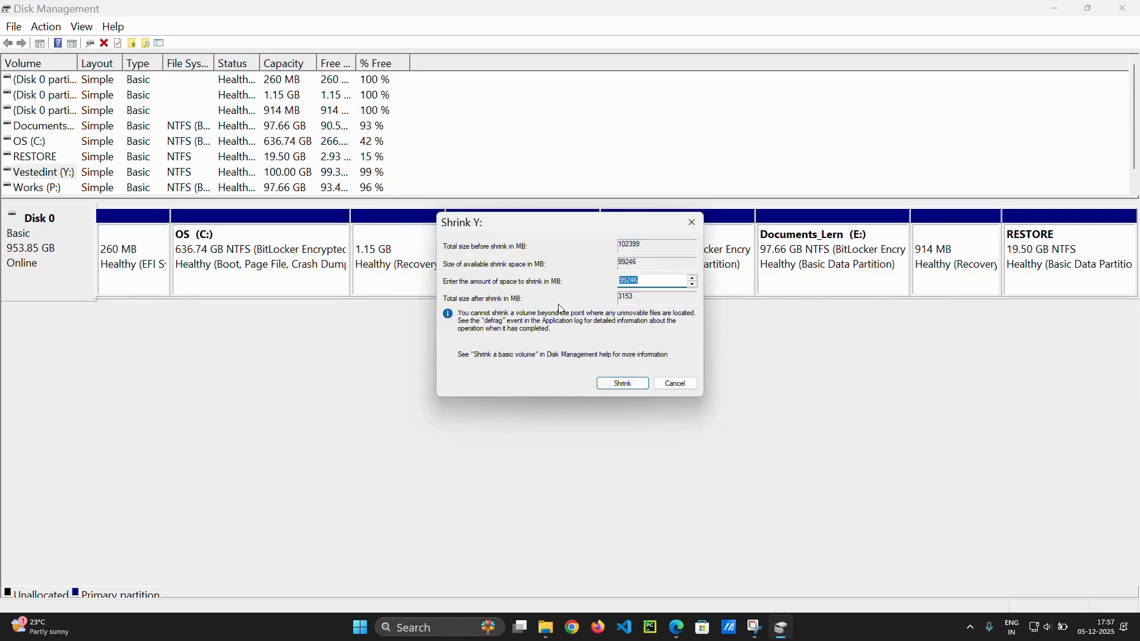
pyautogui.moveTo(540, 221); pyautogui.dragTo(537, 168)
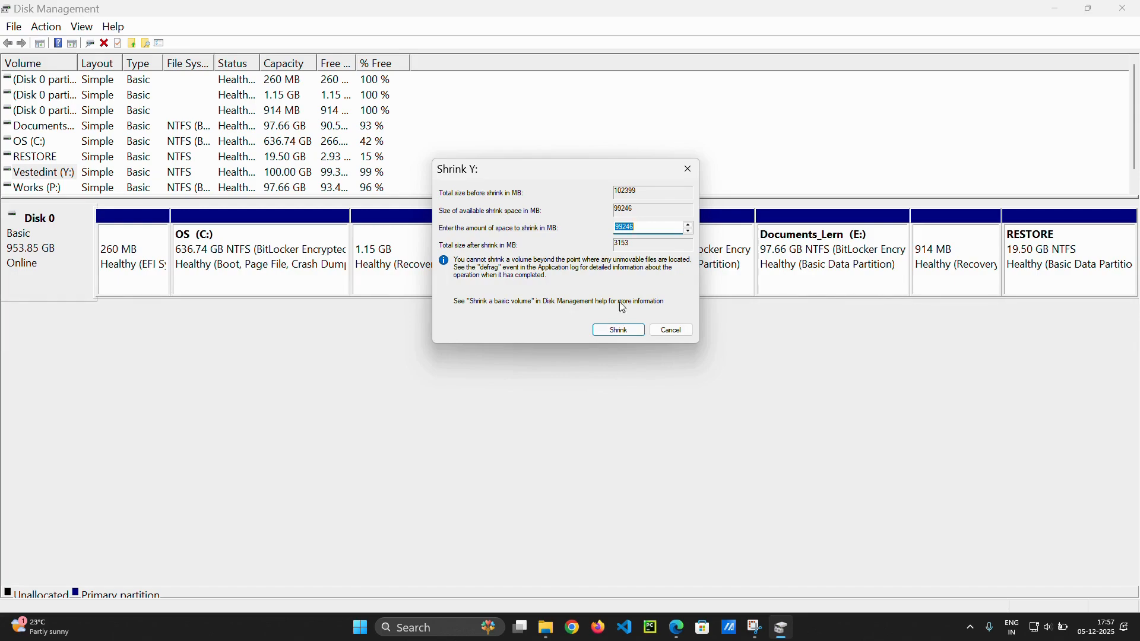
pyautogui.doubleClick(644, 229)
# Step: Switch to Edge, look over the "disk allocation calculator" search results, and show SwitchFirewall's Windows Drive Exact Partition Calculator
pyautogui.click(677, 628)
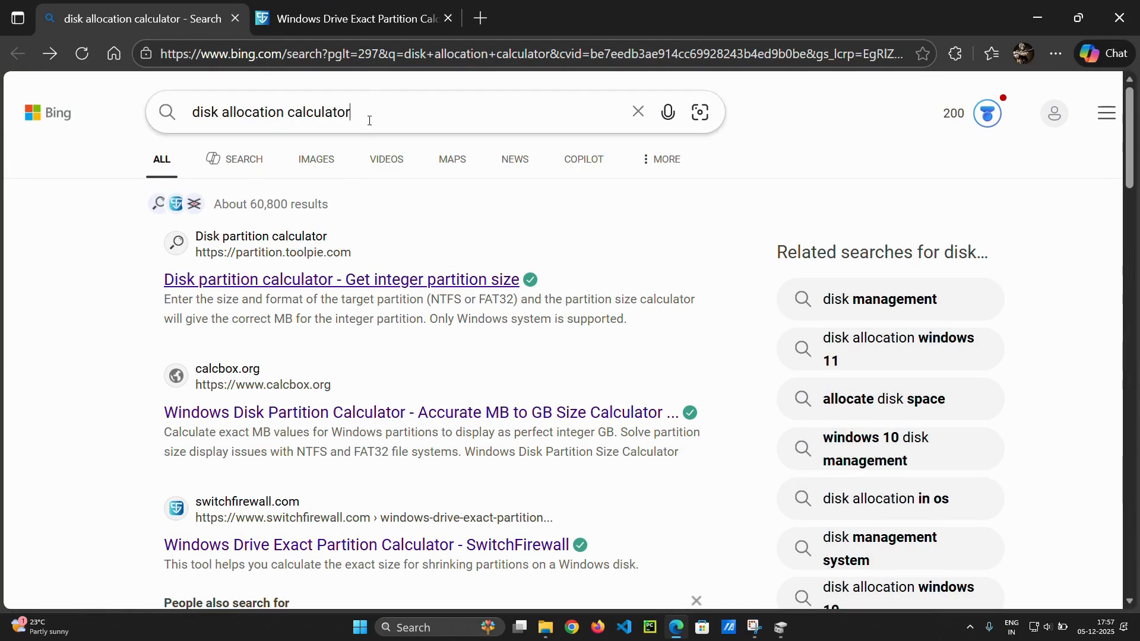
pyautogui.moveTo(356, 113); pyautogui.dragTo(191, 112)
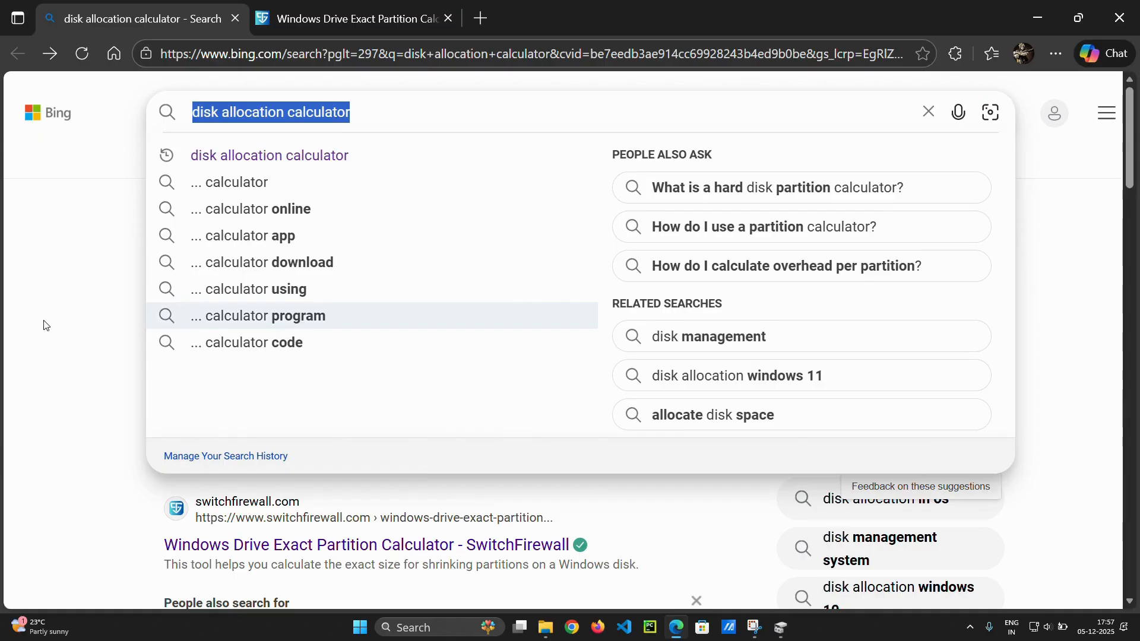
pyautogui.scroll(-8, 312, 407)
pyautogui.scroll(10, 270, 526)
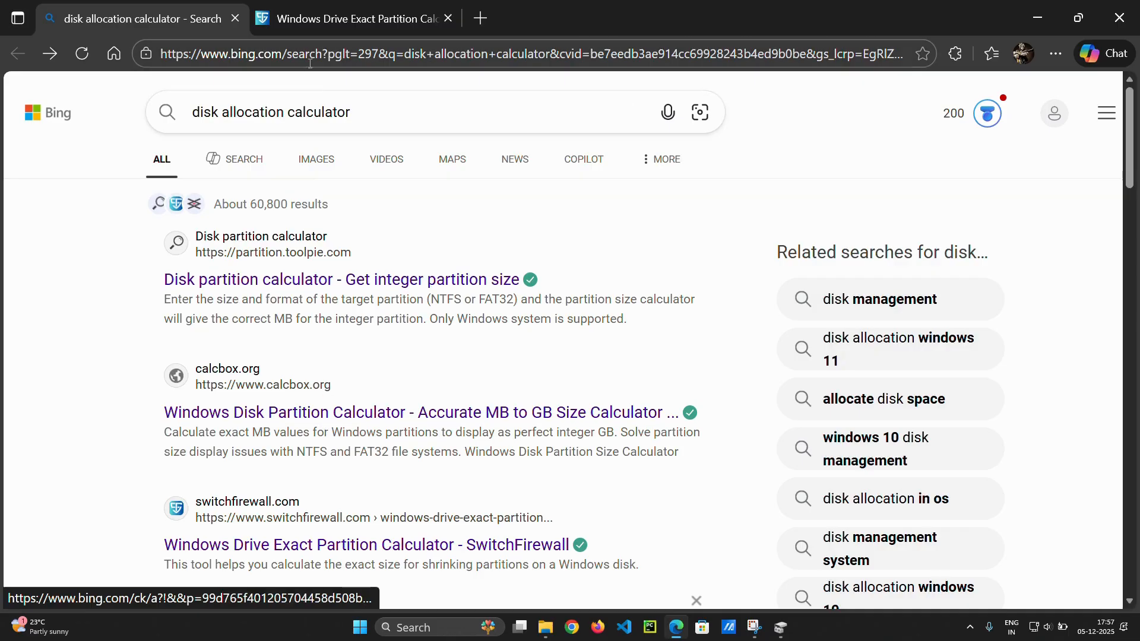
pyautogui.click(317, 23)
pyautogui.scroll(4, 509, 230)
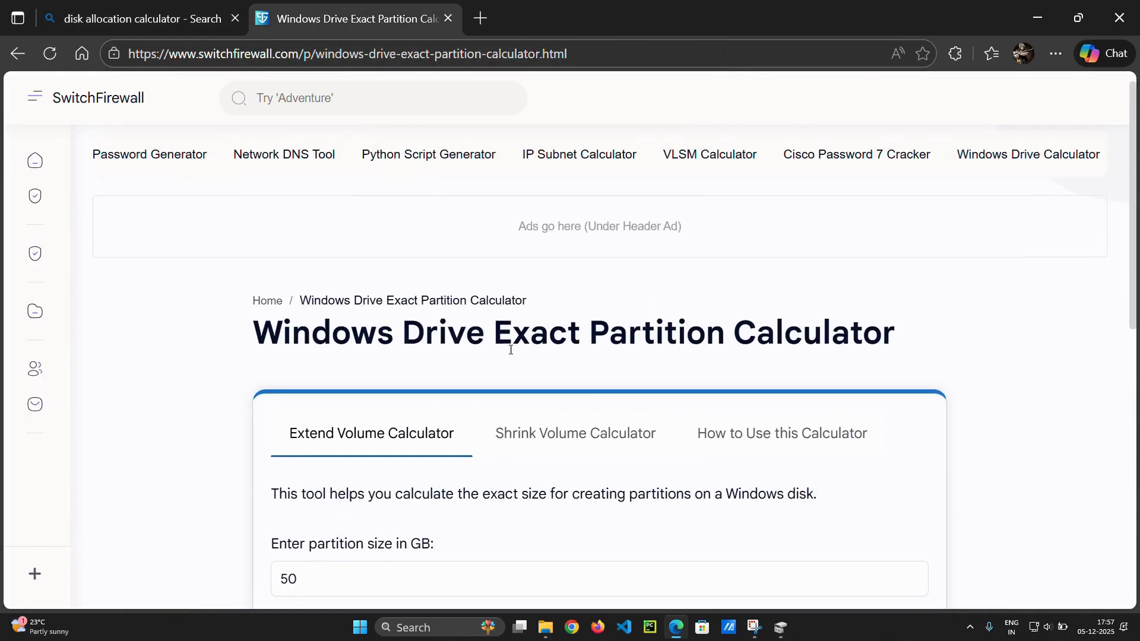
pyautogui.scroll(-3, 518, 341)
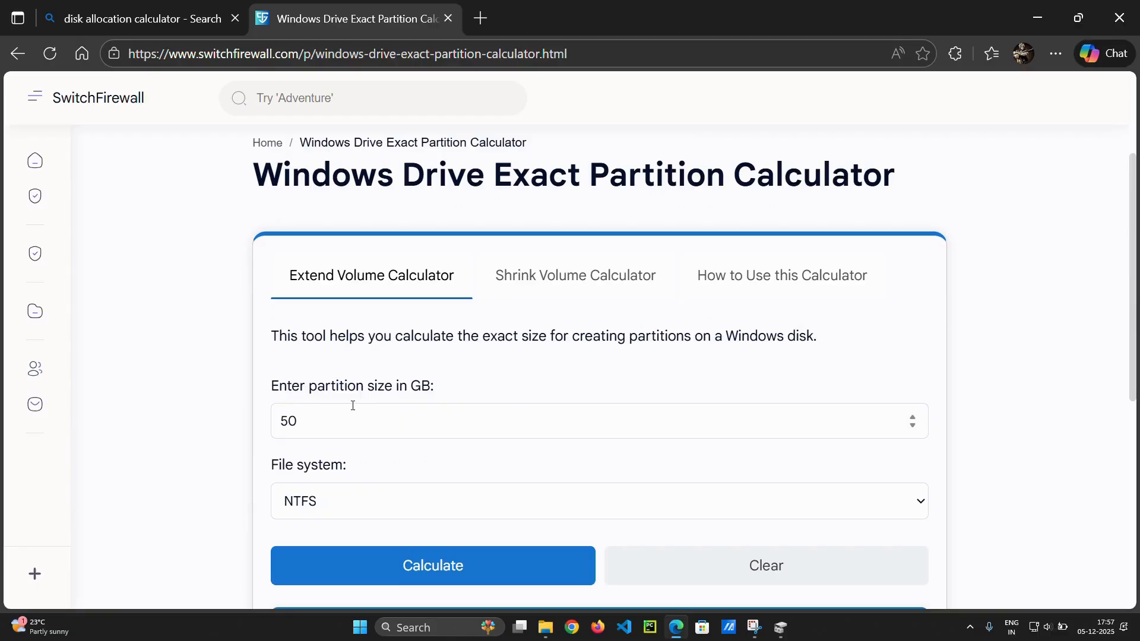
# Step: Calculate the exact size of a 50 GB partition with the NTFS file system in the Extend Volume Calculator
pyautogui.moveTo(301, 421); pyautogui.dragTo(246, 427)
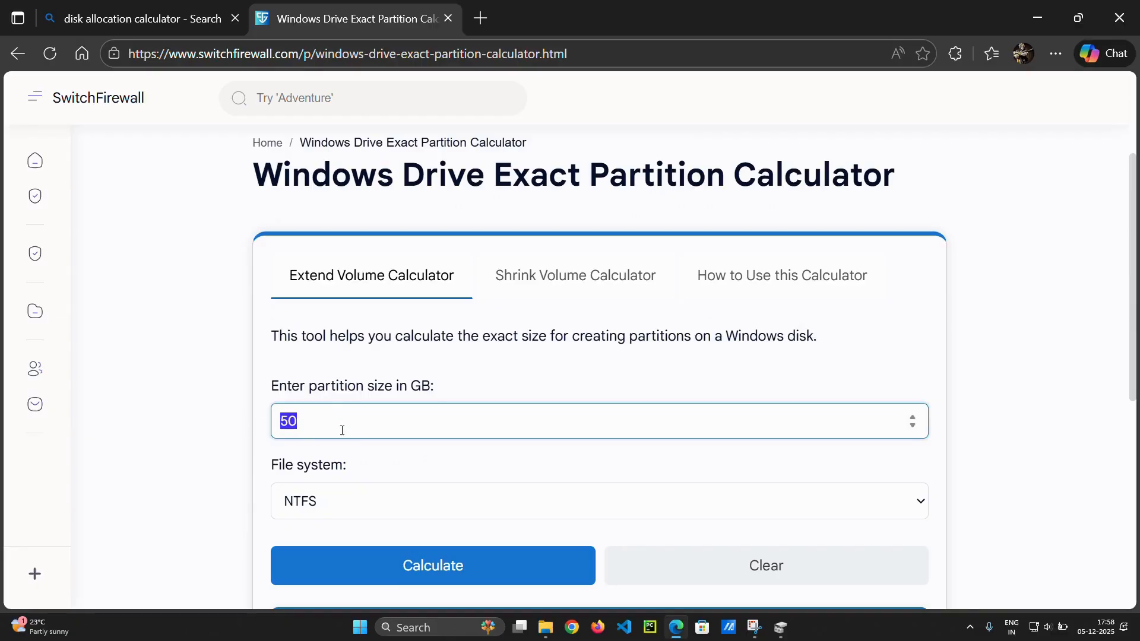
pyautogui.write('50')
pyautogui.scroll(-2, 342, 430)
pyautogui.click(501, 420)
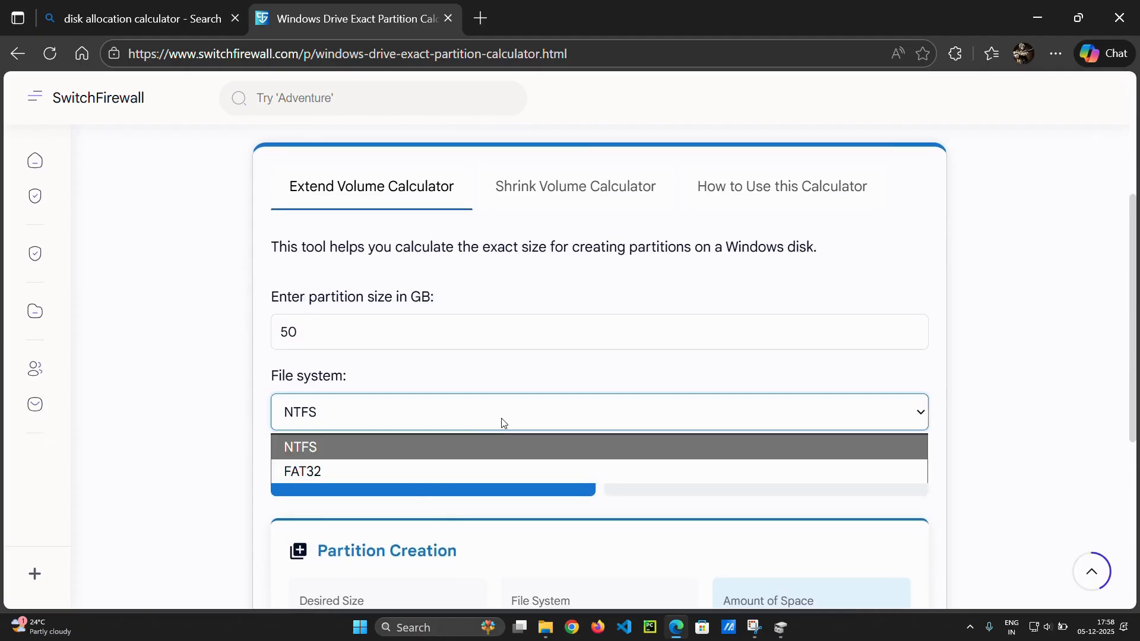
pyautogui.click(416, 474)
pyautogui.click(414, 427)
pyautogui.click(411, 449)
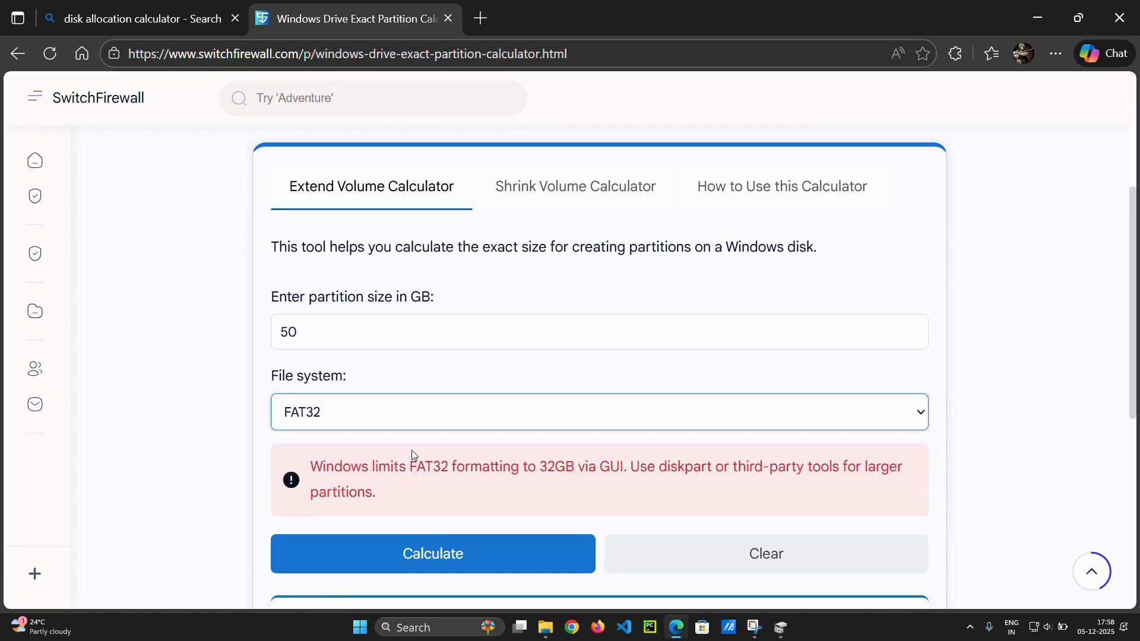
pyautogui.click(529, 476)
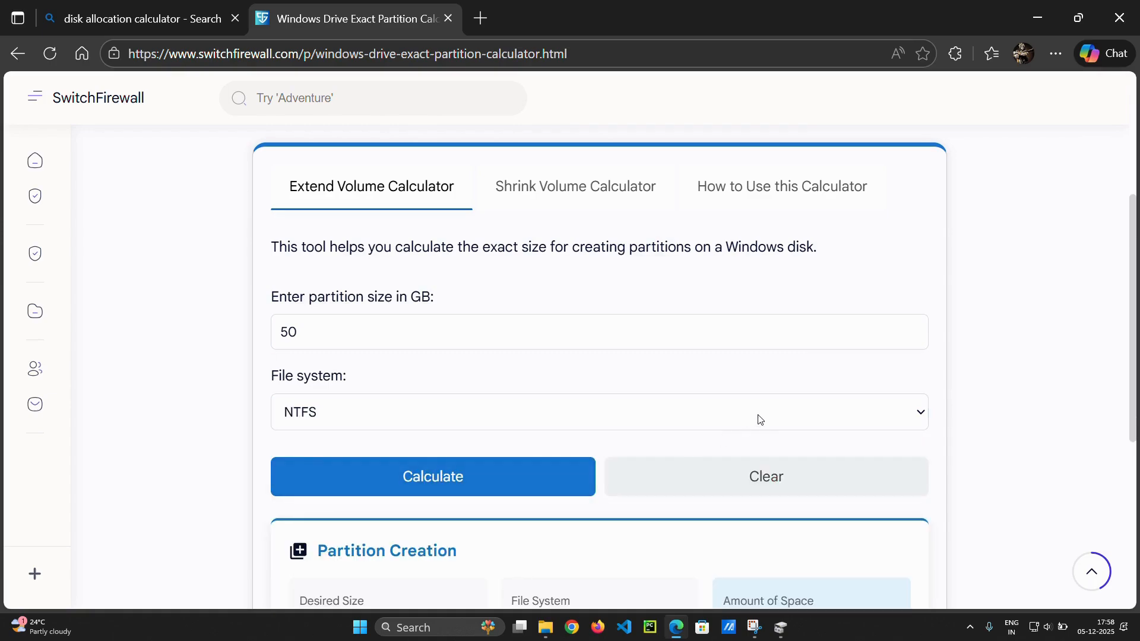
pyautogui.scroll(-1, 772, 410)
pyautogui.scroll(-2, 799, 399)
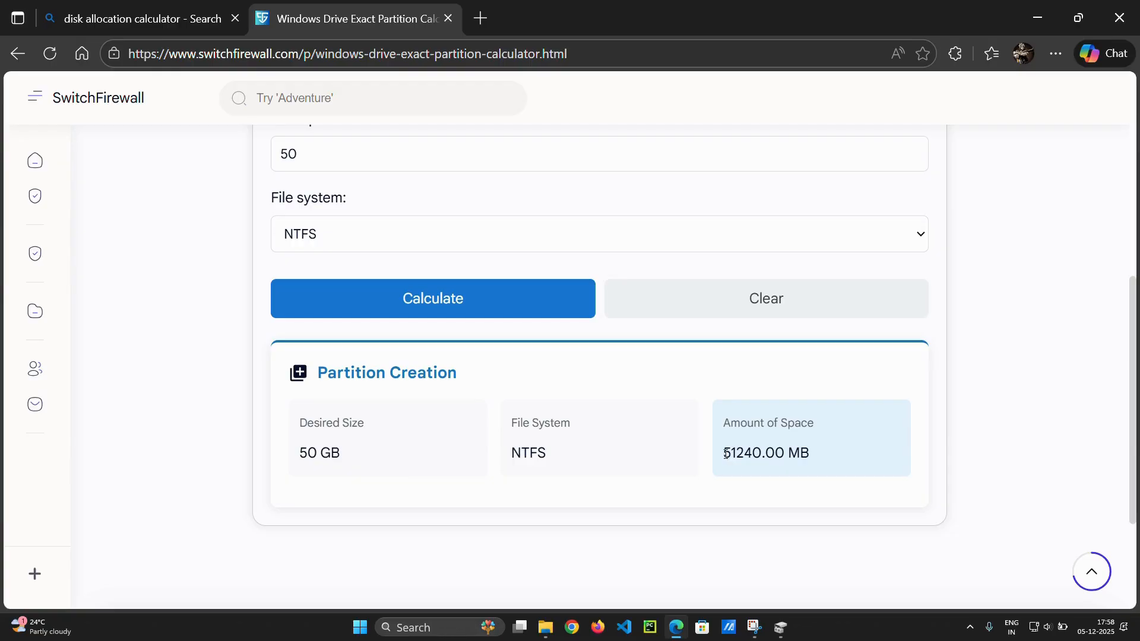
# Step: Copy the calculated amount of space, 51240, without its decimals and unit
pyautogui.moveTo(726, 454)
pyautogui.mouseDown()
pyautogui.moveTo(765, 459)
pyautogui.moveTo(725, 456)
pyautogui.mouseUp()
pyautogui.hotkey('ctrl', 'c')
pyautogui.click(765, 459)
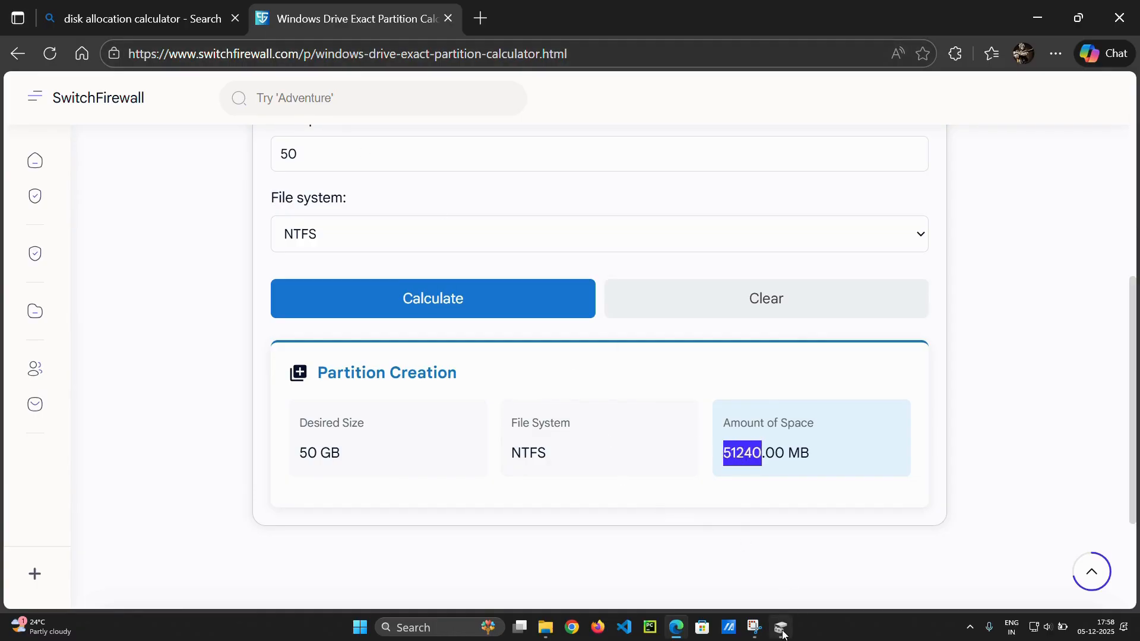
# Step: Switch to Disk Management, set the amount of space to shrink to 51240 MB, and shrink the Y: volume
pyautogui.moveTo(782, 633)
pyautogui.click(781, 580)
pyautogui.click(642, 228)
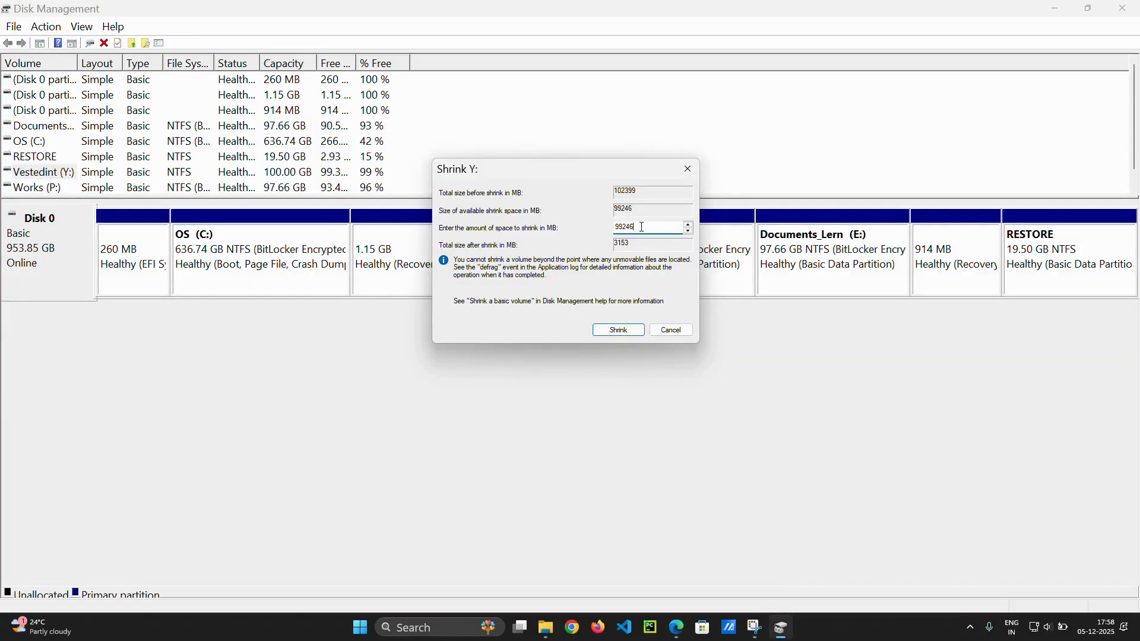
pyautogui.doubleClick(642, 228)
pyautogui.click(642, 228)
pyautogui.doubleClick(640, 231)
pyautogui.hotkey('ctrl', 'v')
pyautogui.click(624, 328)
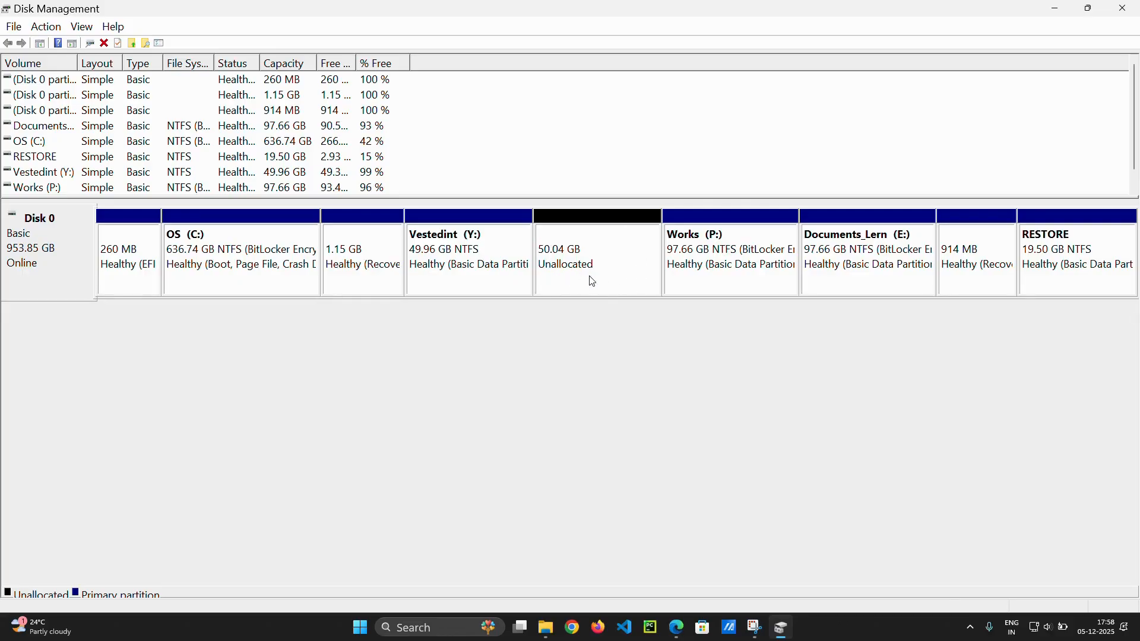
# Step: Switch to File Explorer, refresh This PC, and check the size of the Vestedint (Y:) drive
pyautogui.click(547, 625)
pyautogui.rightClick(522, 286)
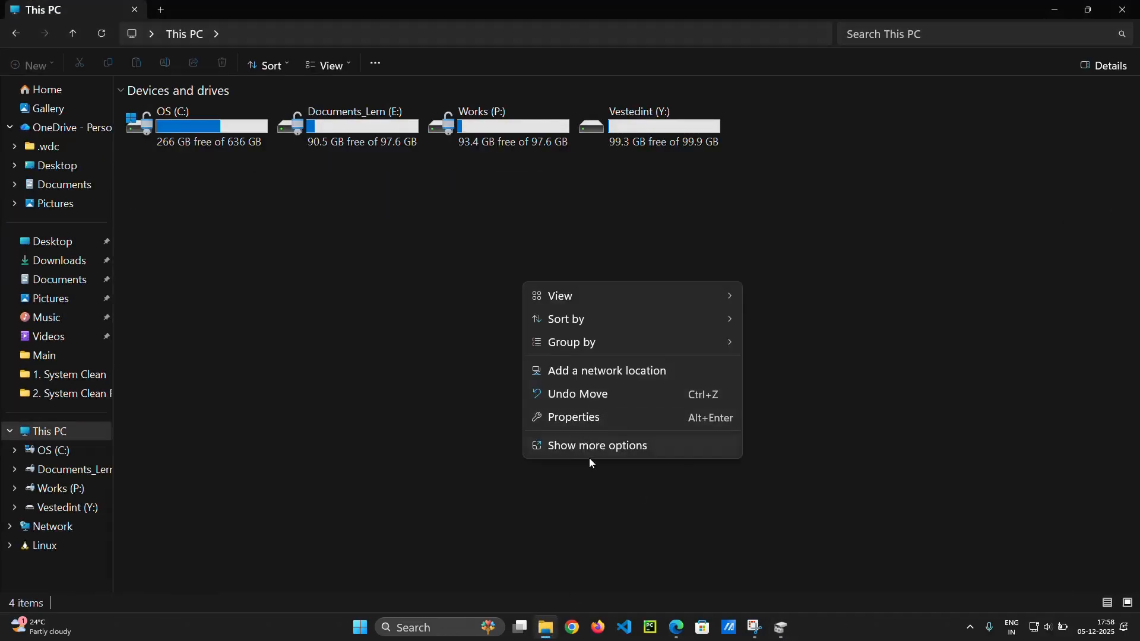
pyautogui.click(589, 458)
pyautogui.click(584, 339)
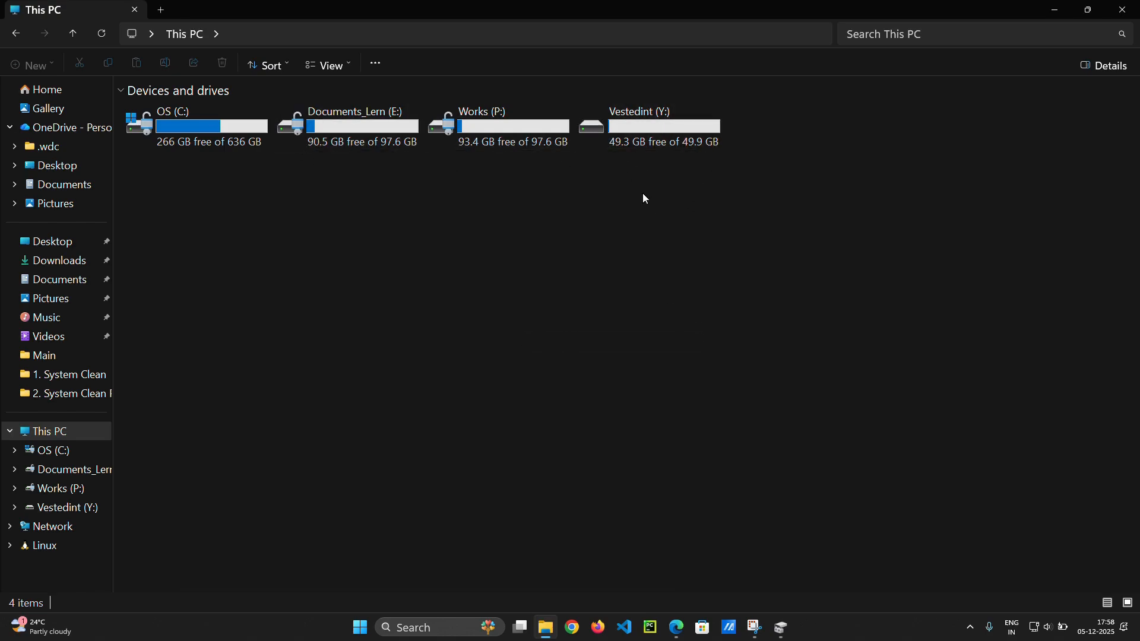
pyautogui.moveTo(618, 153)
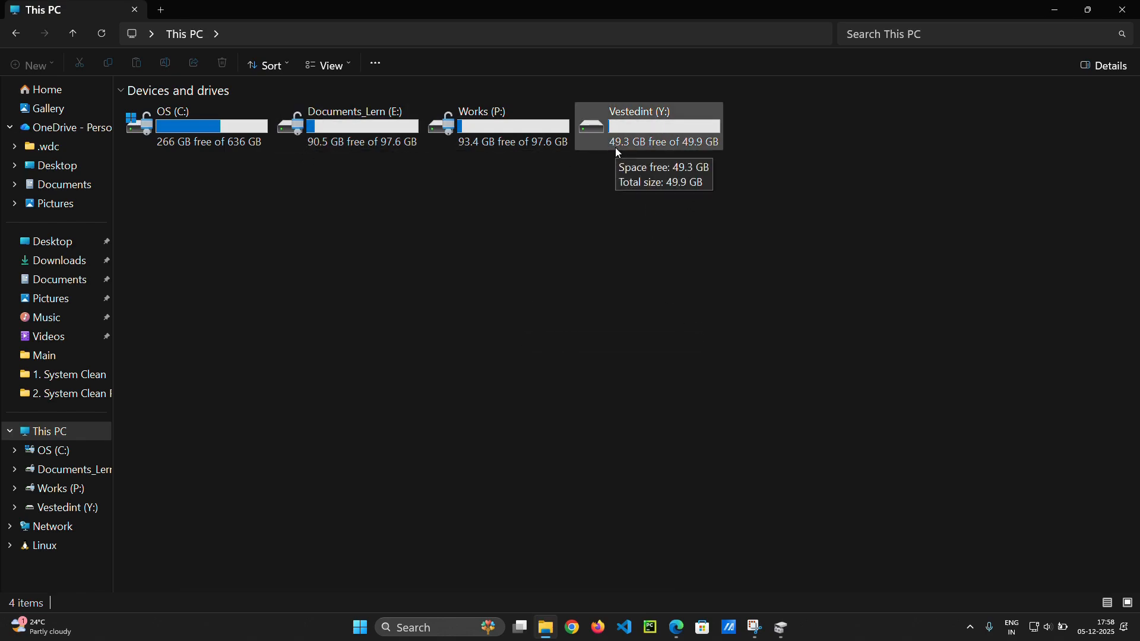
# Step: Switch to Disk Management and start a new simple volume in the 50.04 GB unallocated space, with a size of 51240 MB
pyautogui.hotkey('alt', 'Tab')
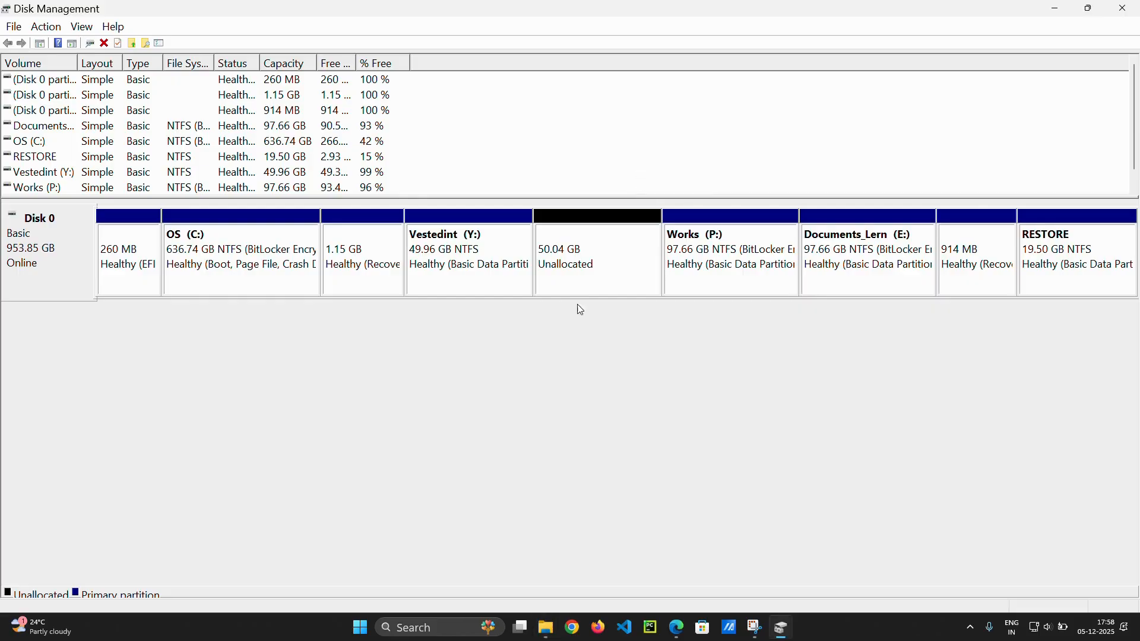
pyautogui.rightClick(597, 254)
pyautogui.click(621, 261)
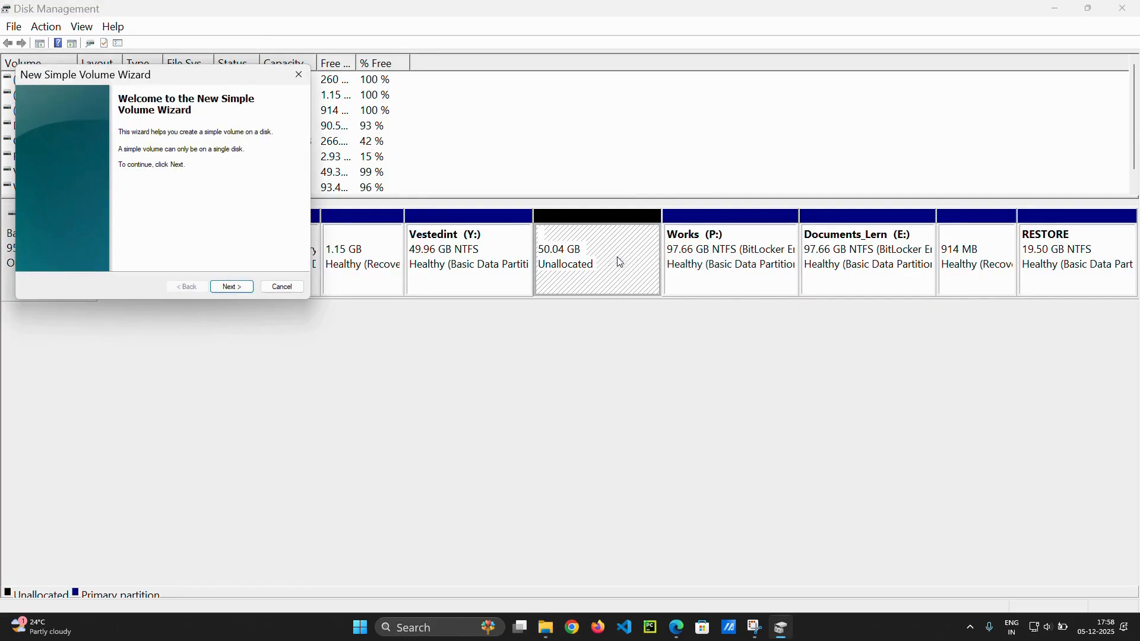
pyautogui.moveTo(199, 76); pyautogui.dragTo(612, 125)
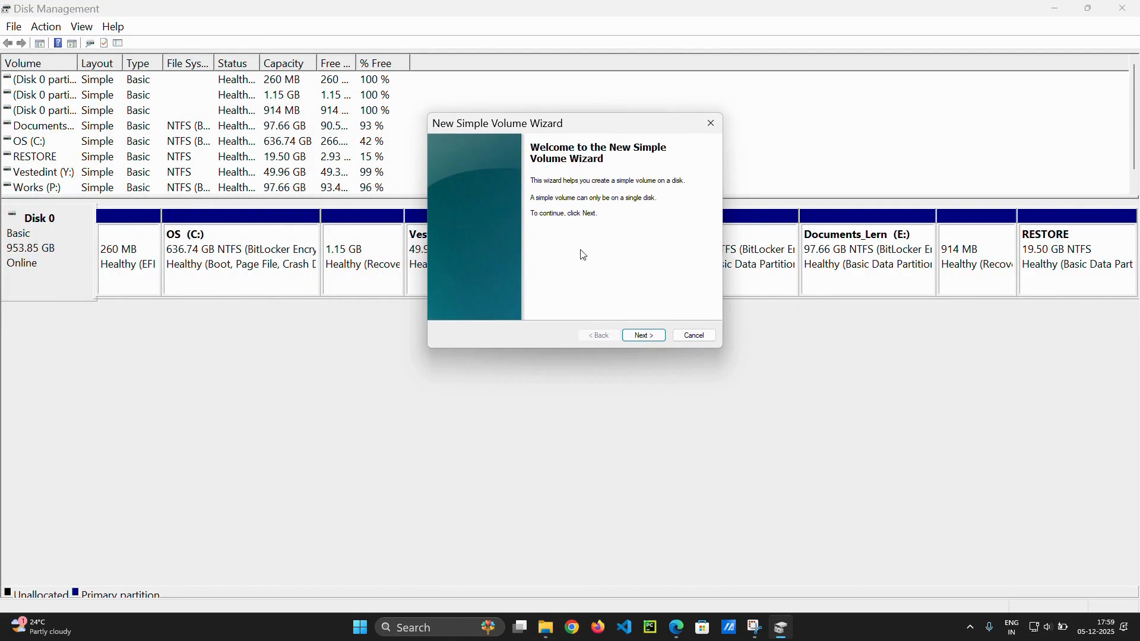
pyautogui.click(637, 341)
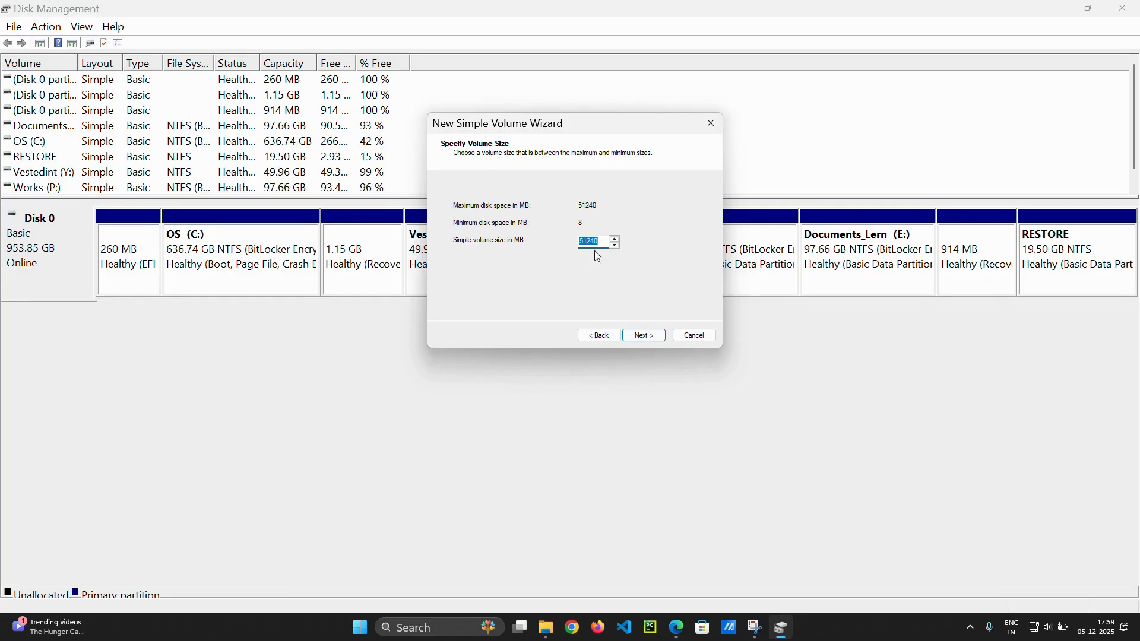
pyautogui.click(649, 336)
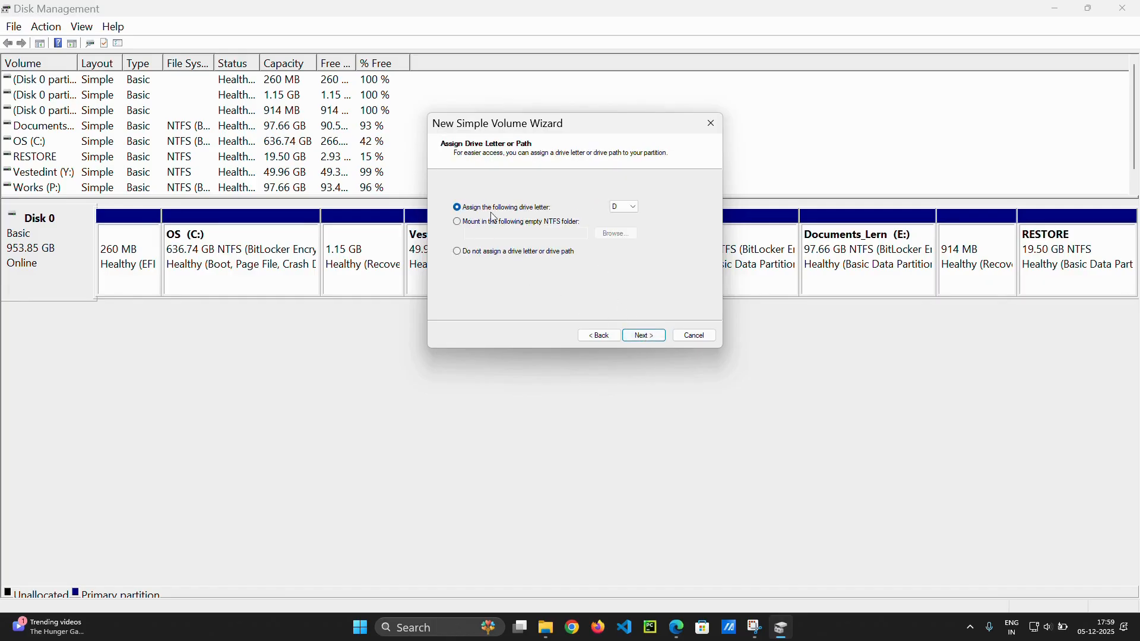
# Step: Assign drive letter D to the new simple volume
pyautogui.click(624, 207)
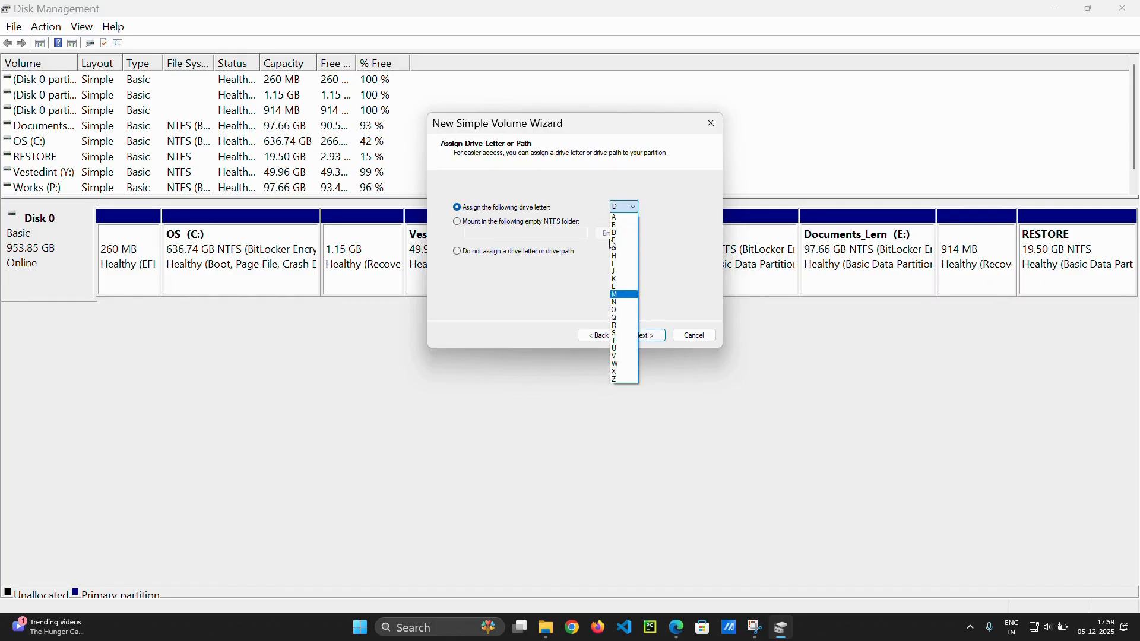
pyautogui.click(617, 232)
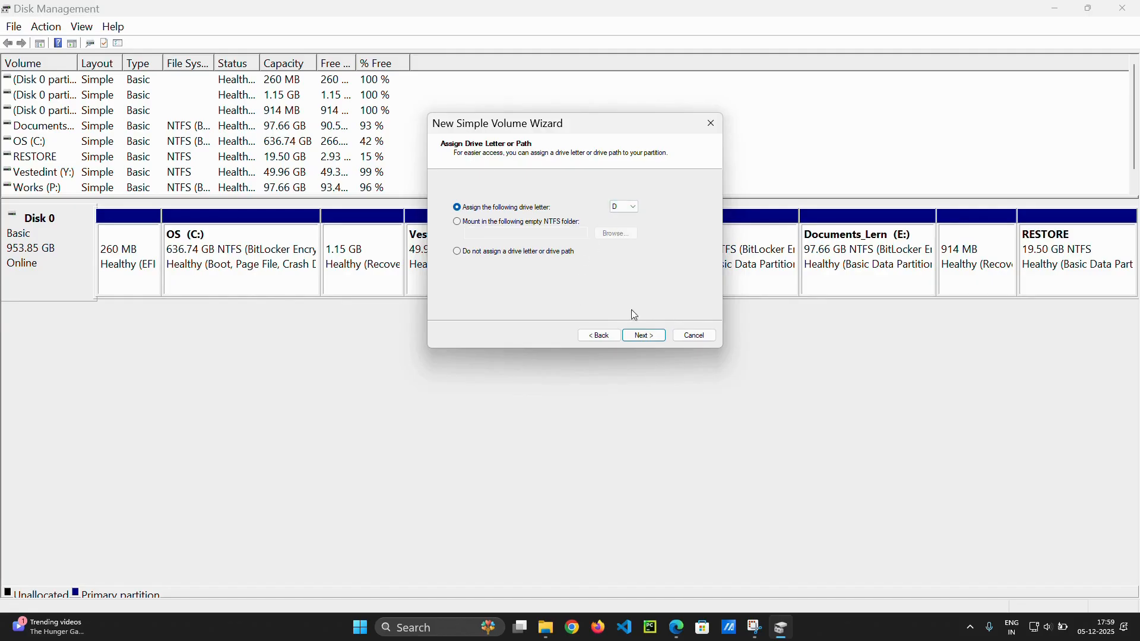
pyautogui.click(645, 336)
# Step: Create the volume with a quick NTFS format, the default allocation unit size, and the label New Volume
pyautogui.click(588, 233)
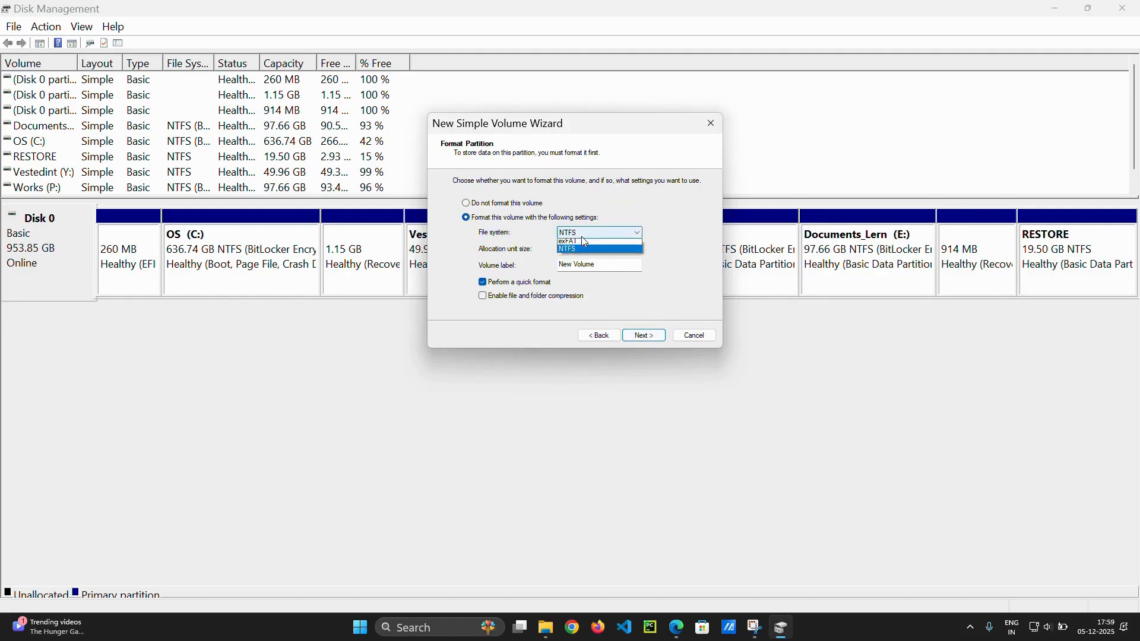
pyautogui.click(639, 248)
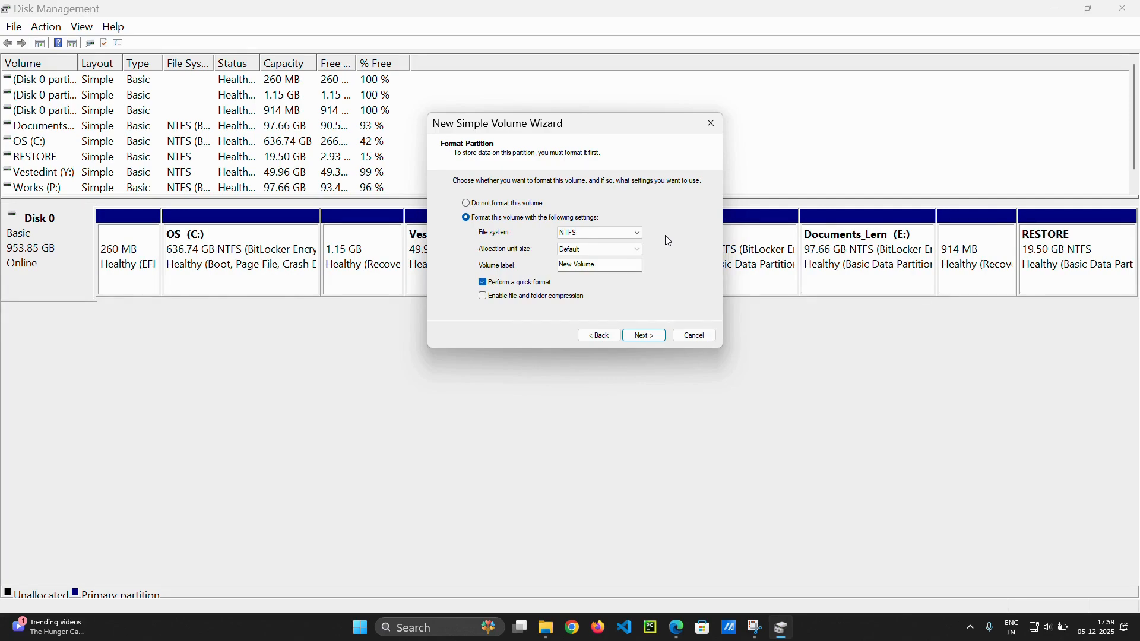
pyautogui.click(653, 337)
pyautogui.scroll(-2, 669, 258)
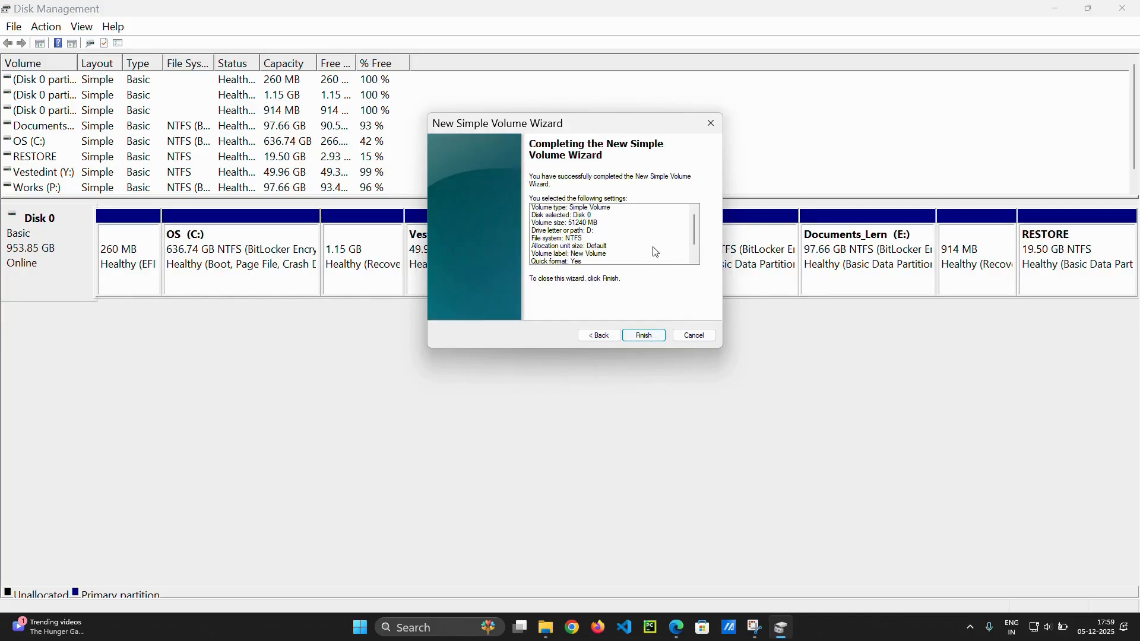
pyautogui.click(656, 339)
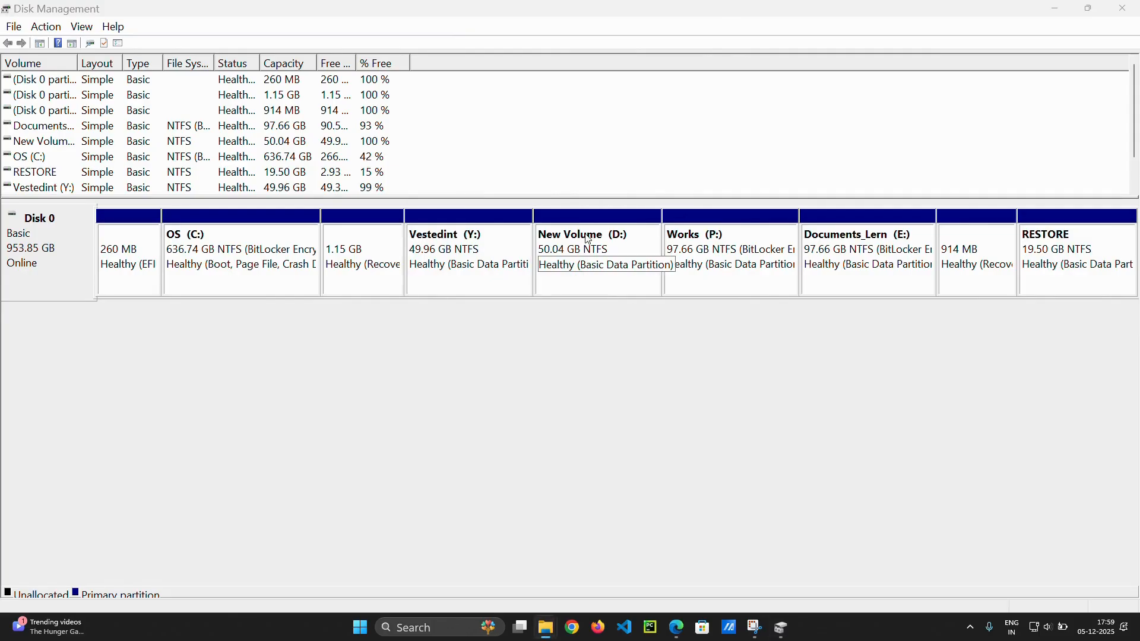
# Step: Switch to File Explorer, refresh This PC, and check the size of the New Volume (D:) drive
pyautogui.click(562, 248)
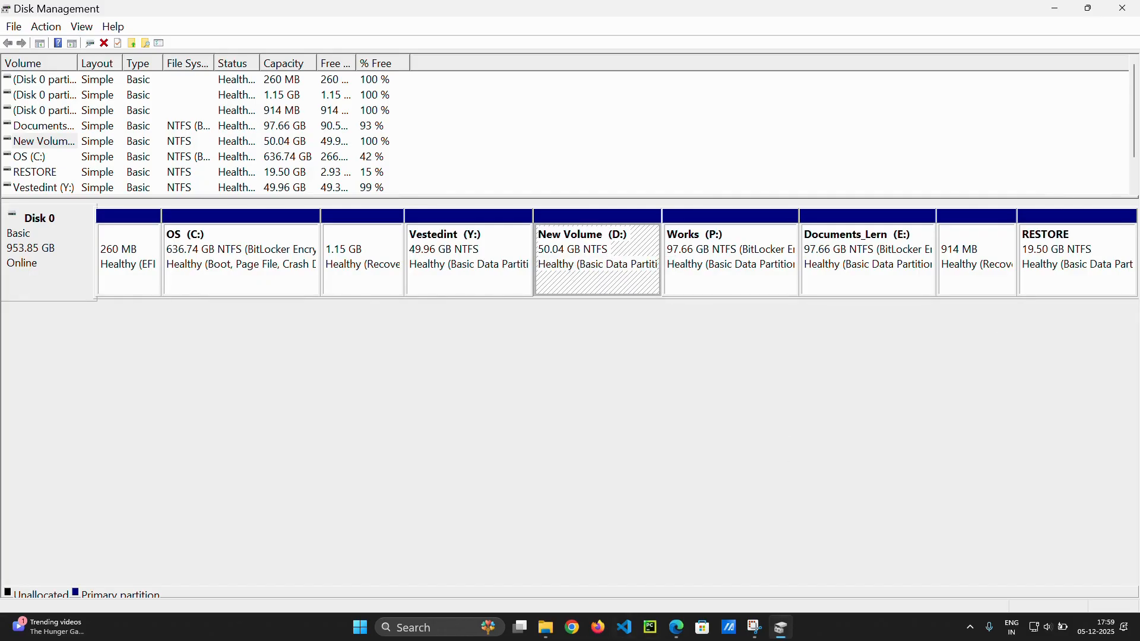
pyautogui.click(546, 628)
pyautogui.rightClick(658, 251)
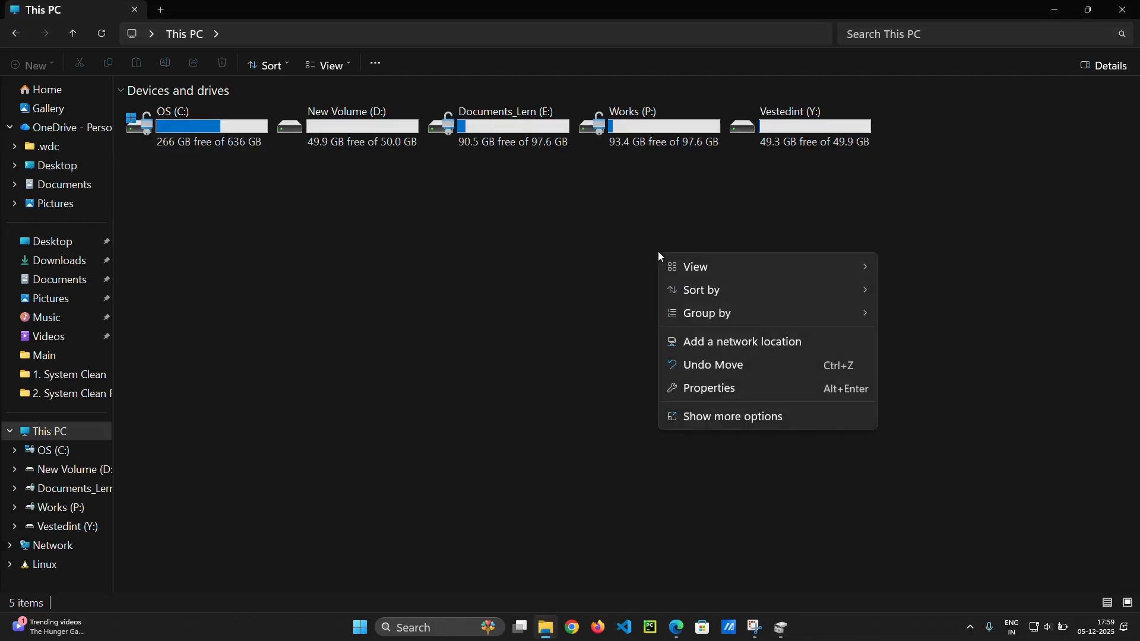
pyautogui.click(707, 410)
pyautogui.click(685, 312)
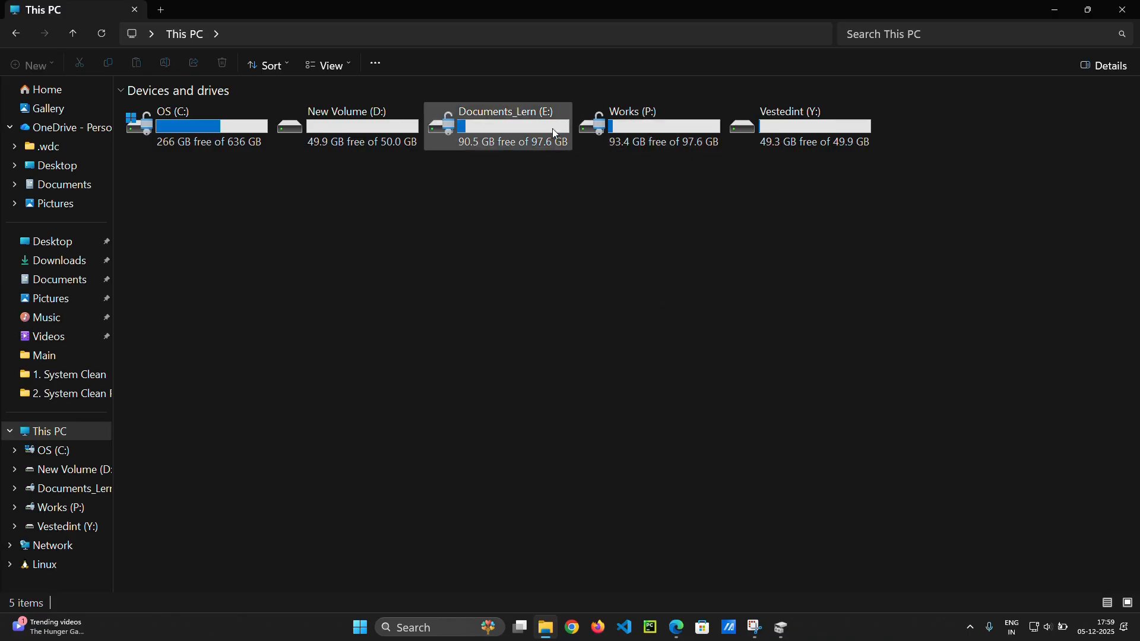
# Step: Open the New Volume (D:) drive to check its contents, return to This PC, and close File Explorer
pyautogui.doubleClick(371, 121)
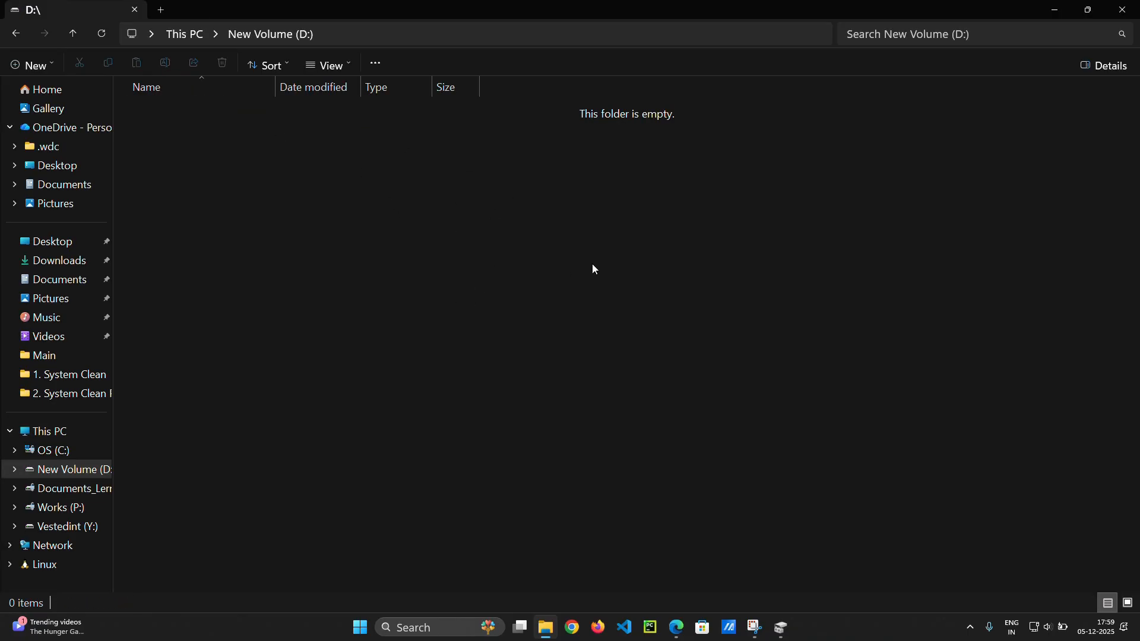
pyautogui.click(16, 34)
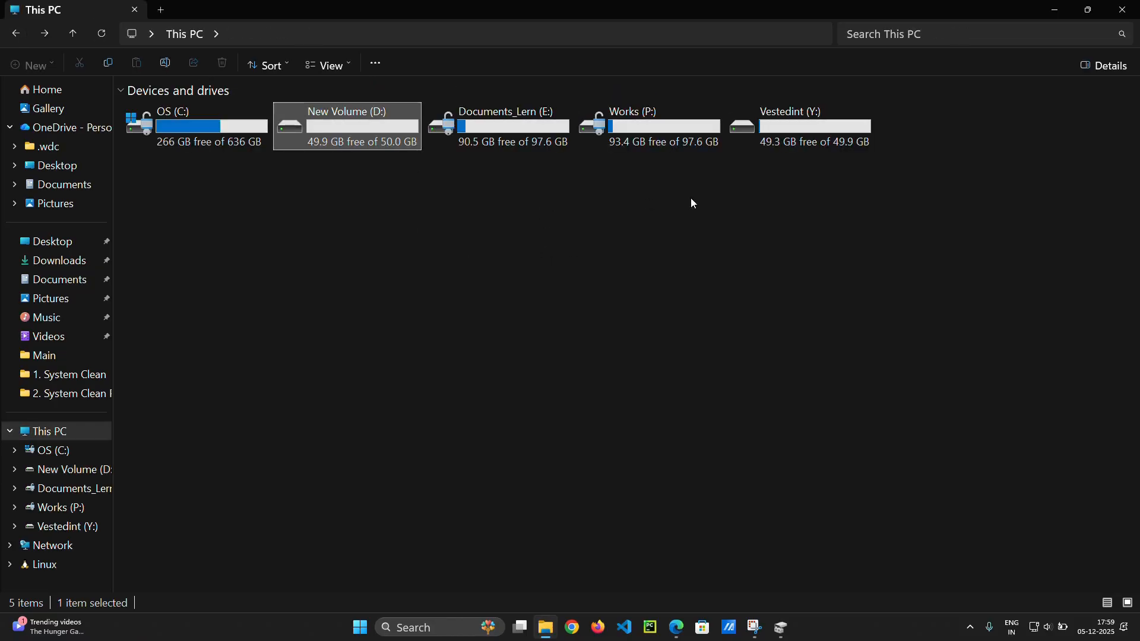
pyautogui.click(1122, 10)
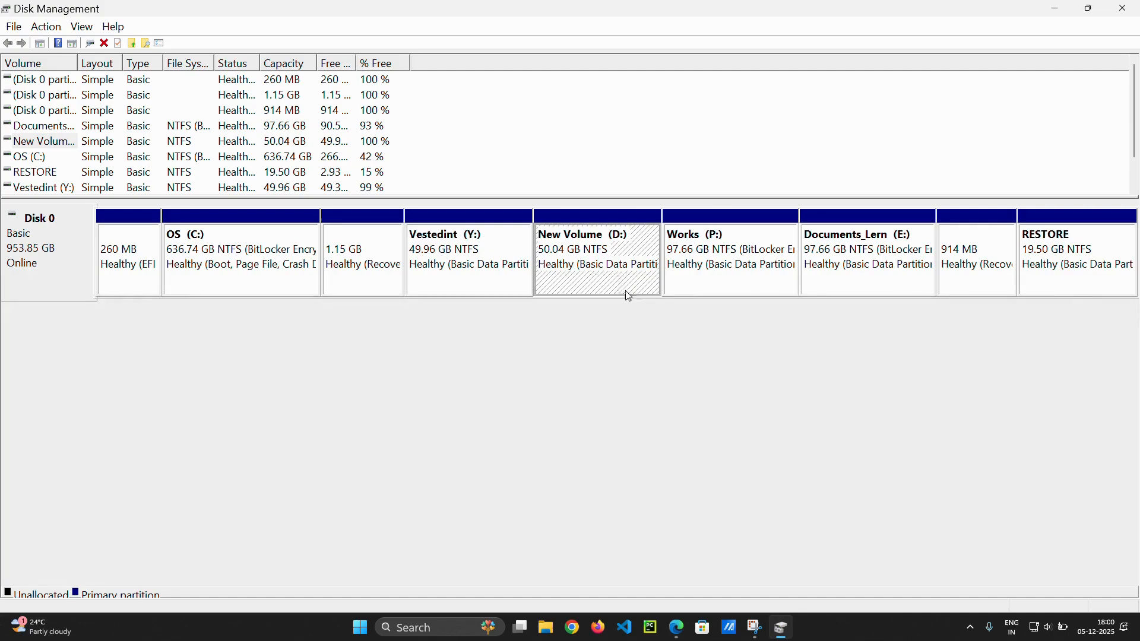
pyautogui.click(529, 25)
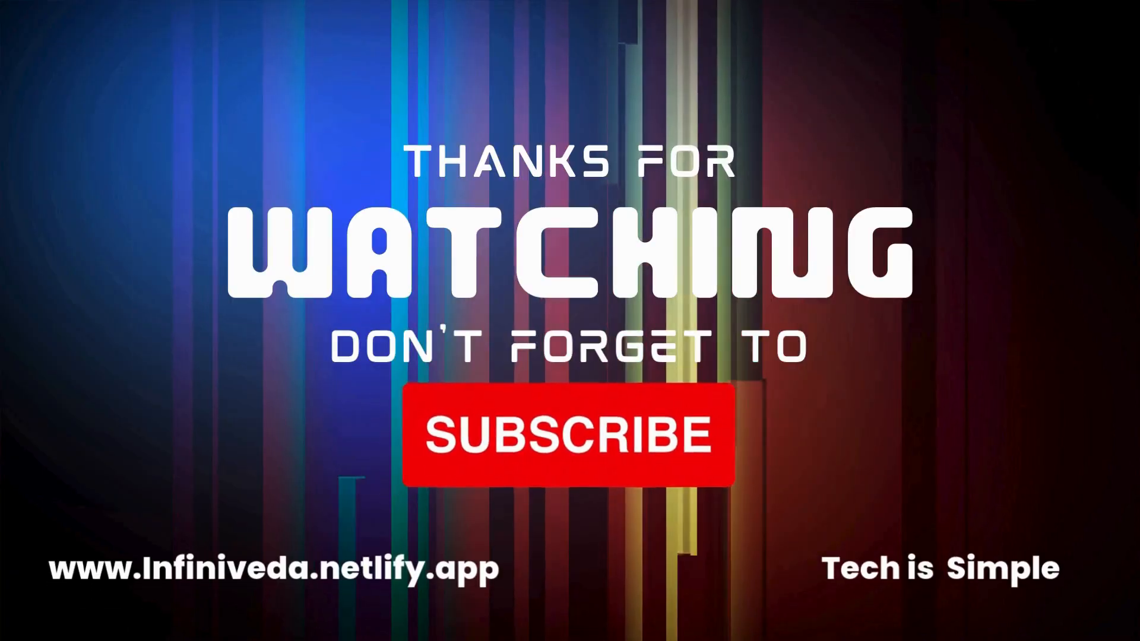